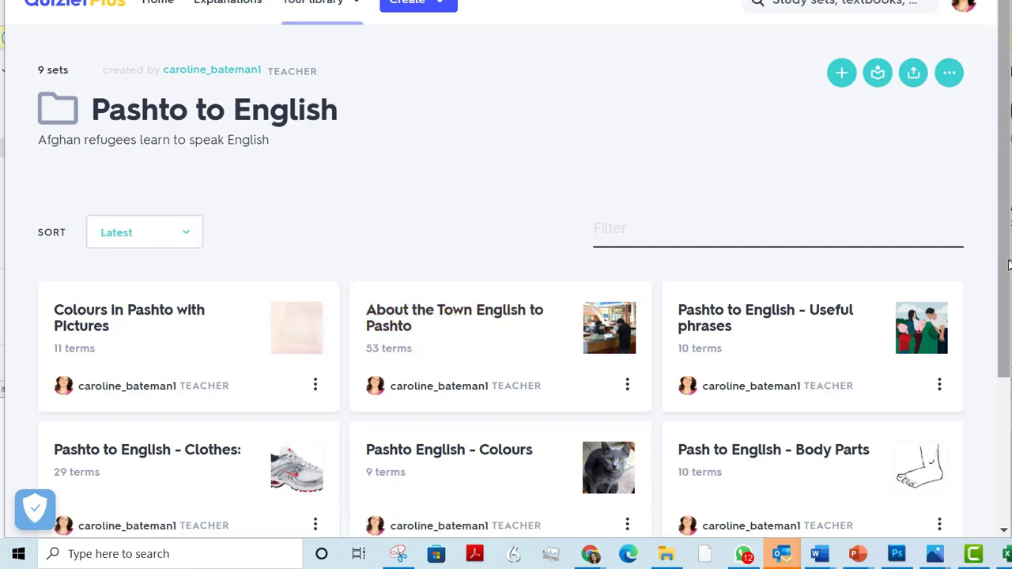
# Open the "Pashto to English - Clothes:" set from the folder and start a customised copy of it
pyautogui.moveTo(1007, 264); pyautogui.dragTo(998, 409)
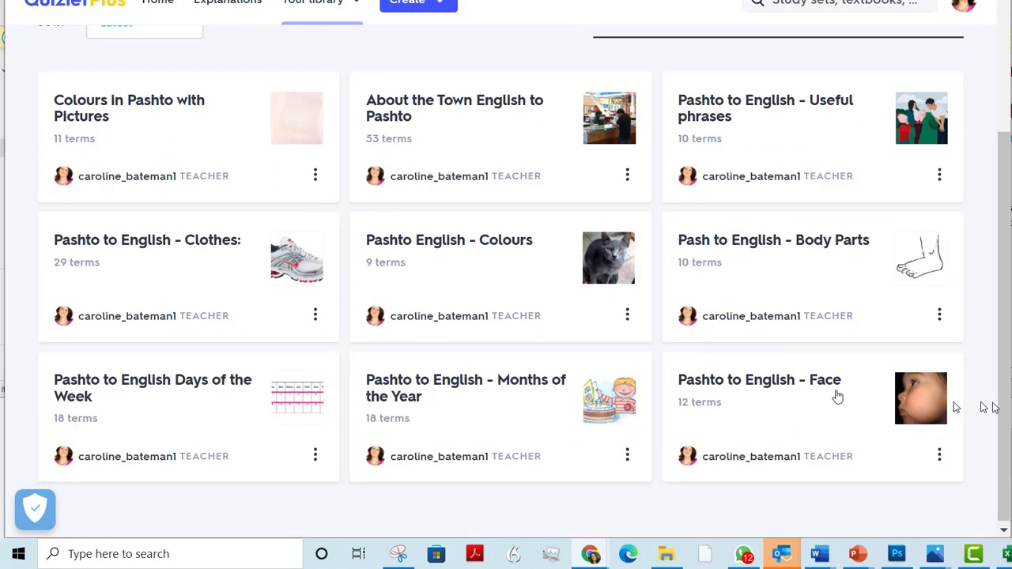
pyautogui.click(207, 247)
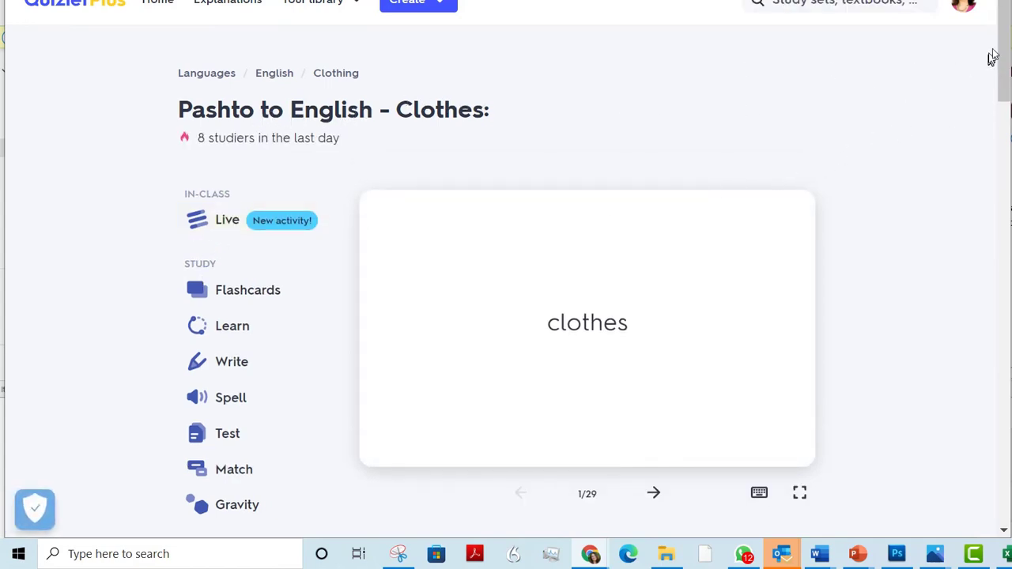
pyautogui.scroll(-4, 1003, 41)
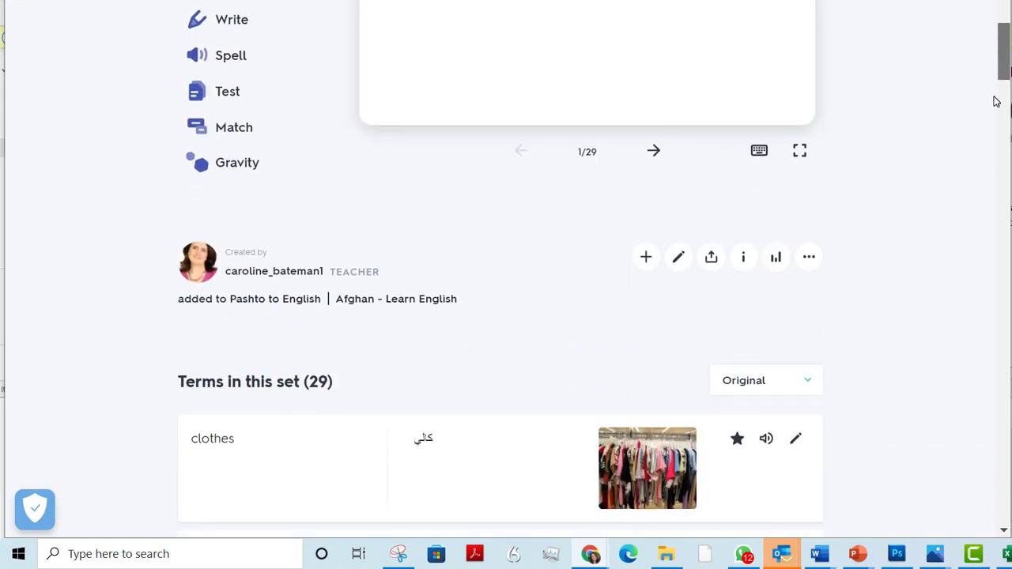
pyautogui.click(810, 260)
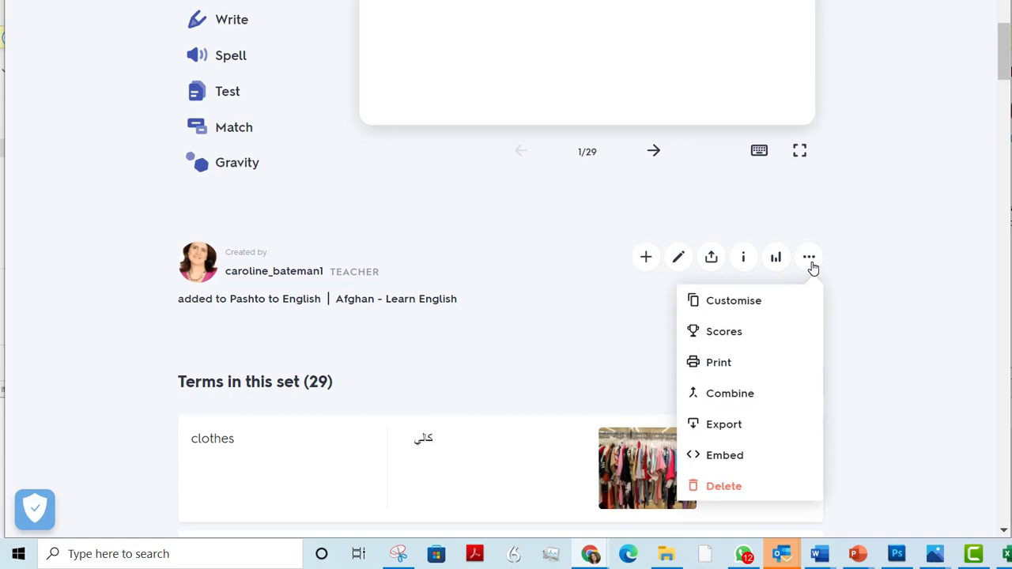
pyautogui.click(735, 302)
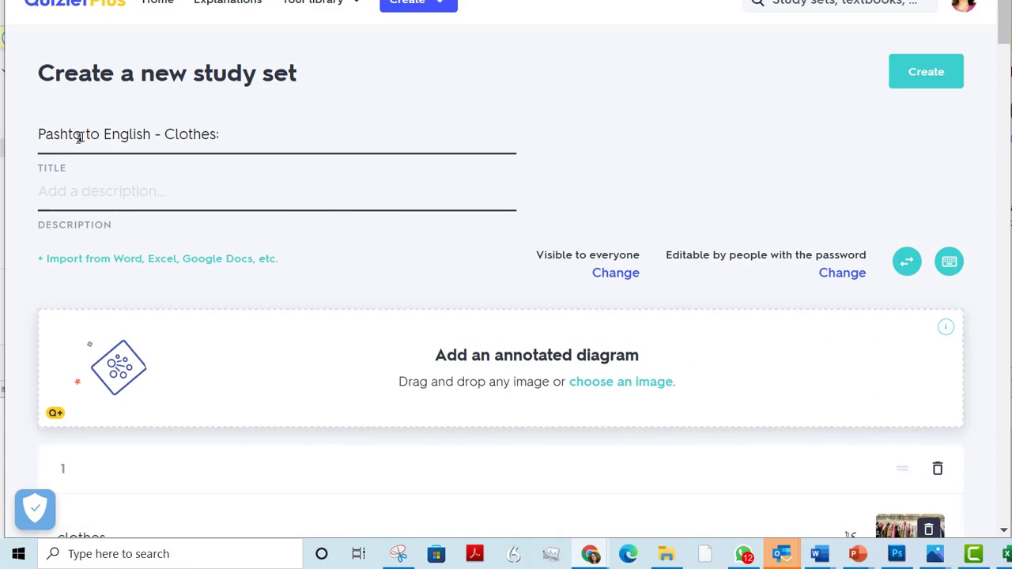
# Replace "Pashto" with "Dari" in the new set's title so it reads "Dari to English - Clothes:"
pyautogui.moveTo(83, 134); pyautogui.dragTo(4, 141)
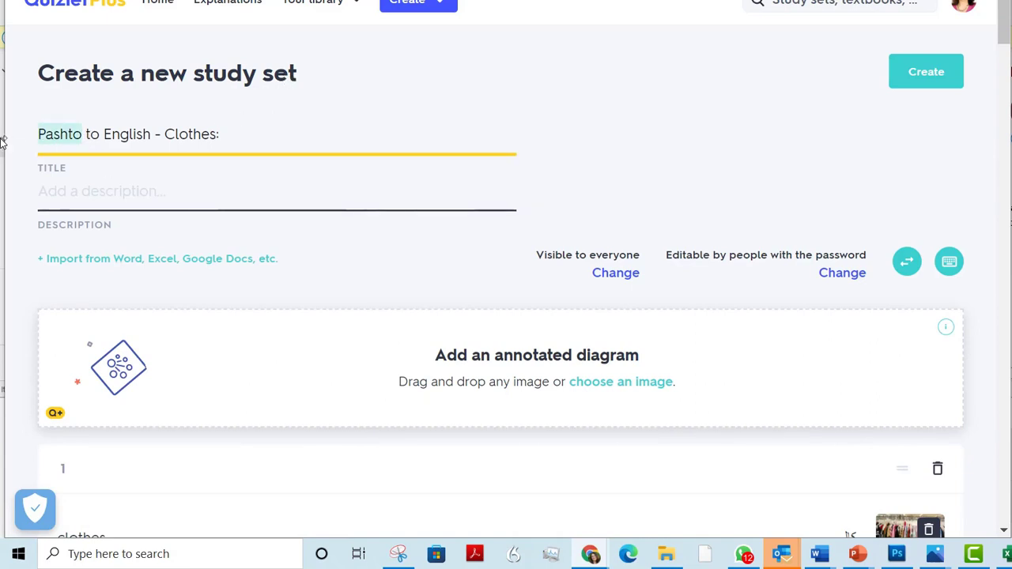
pyautogui.write('Dari')
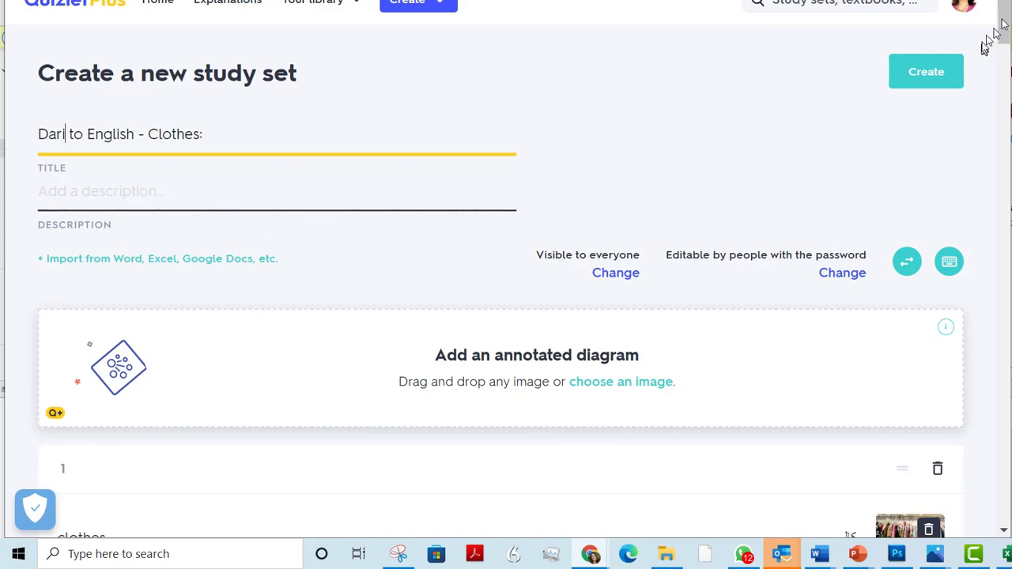
# Change the definition language of the study set from Pashto to Persian, using the "clothes" card
pyautogui.moveTo(1002, 28); pyautogui.dragTo(1003, 57)
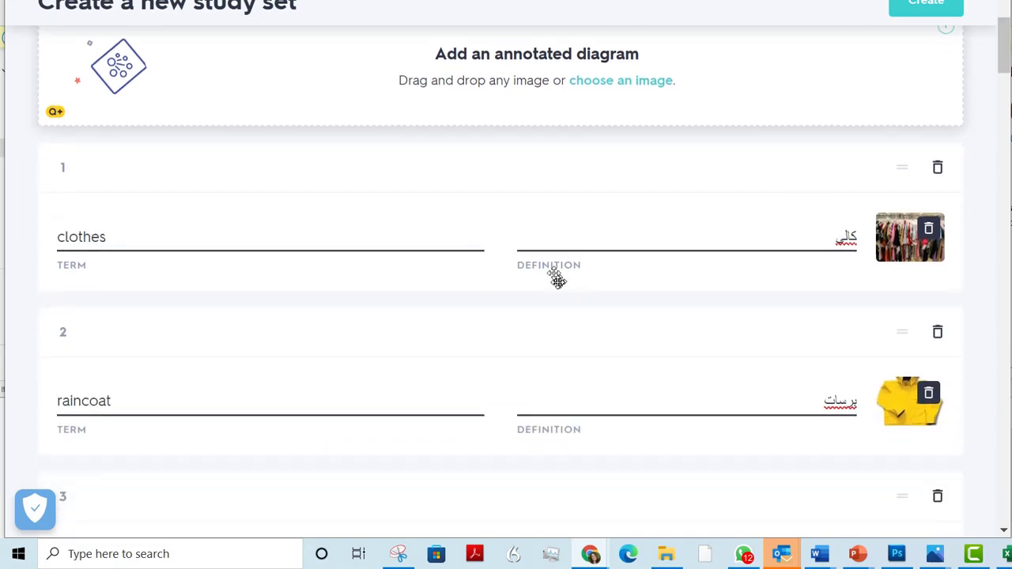
pyautogui.click(733, 238)
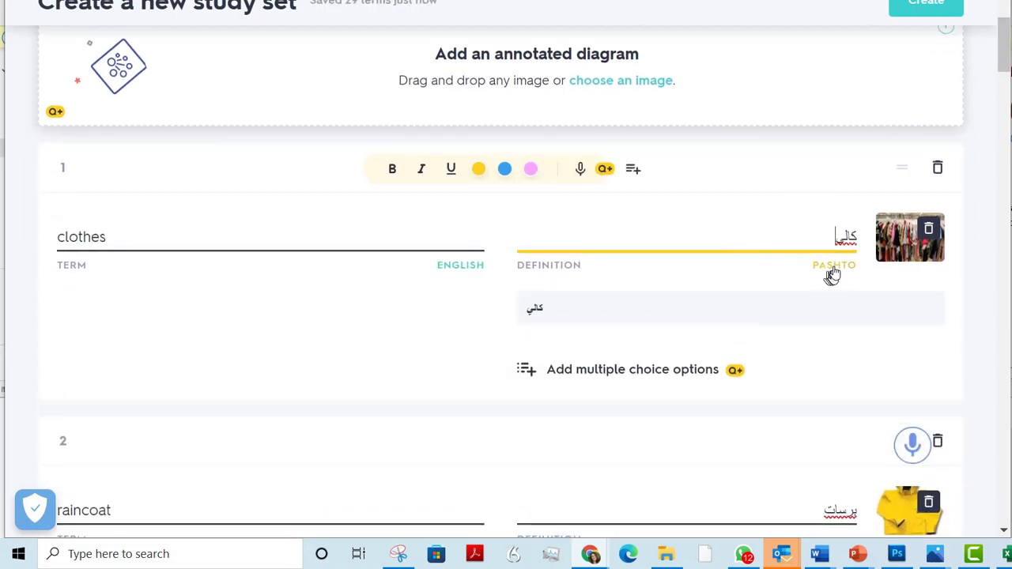
pyautogui.click(834, 269)
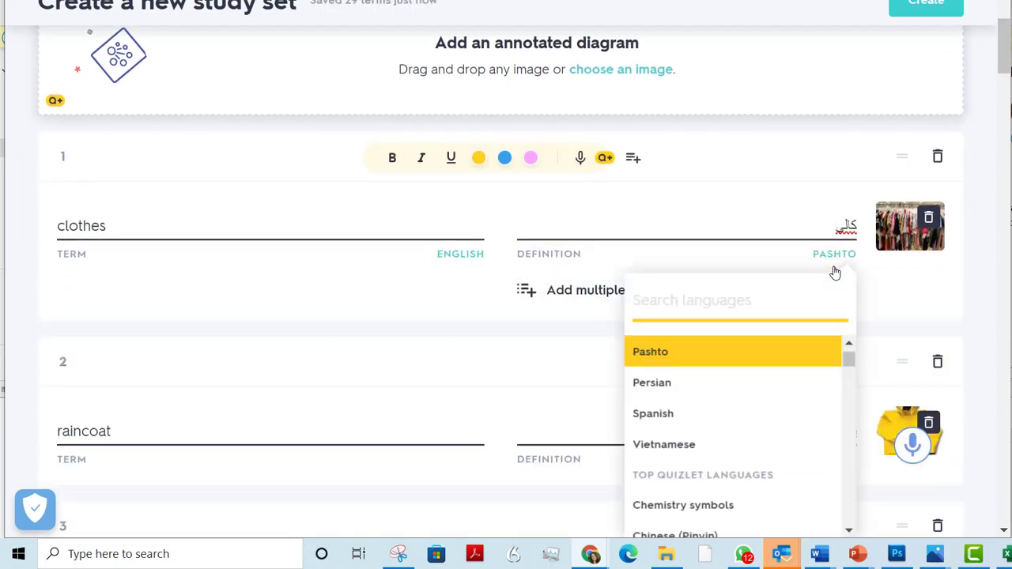
pyautogui.click(726, 386)
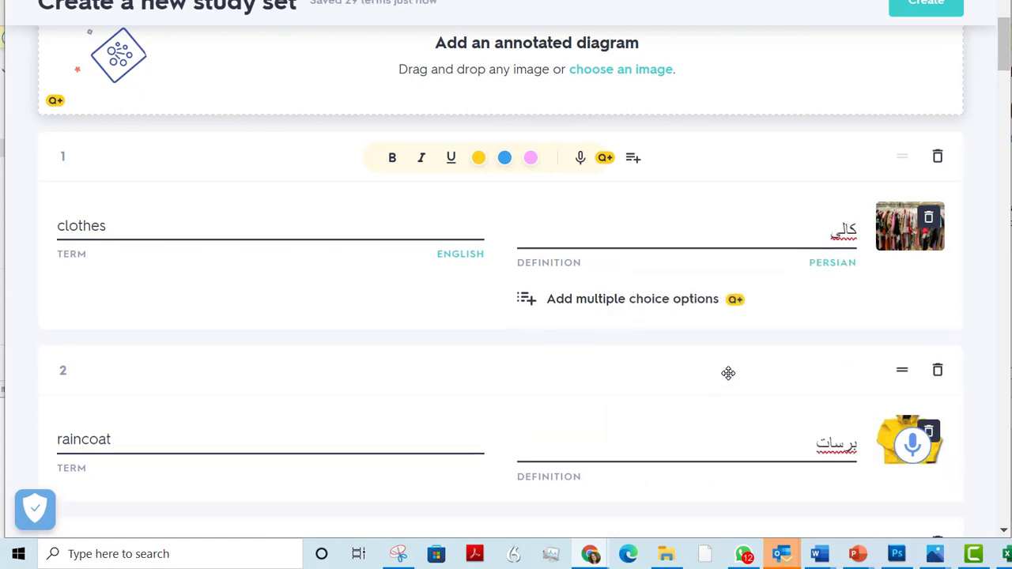
# Replace the Pashto definition on the "clothes" card with the suggested Persian translation لباس
pyautogui.moveTo(832, 229); pyautogui.dragTo(868, 226)
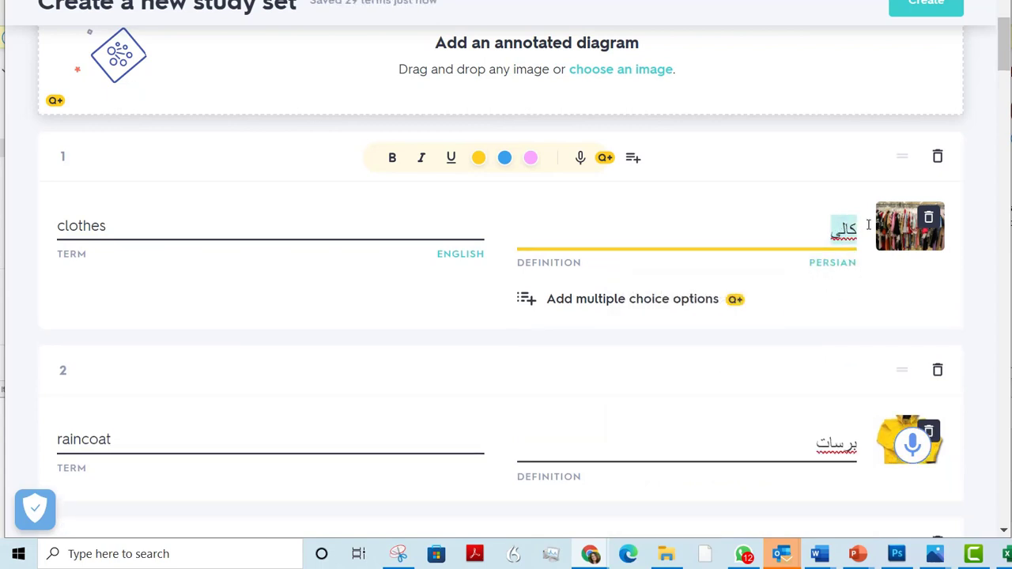
pyautogui.press('BackSpace')
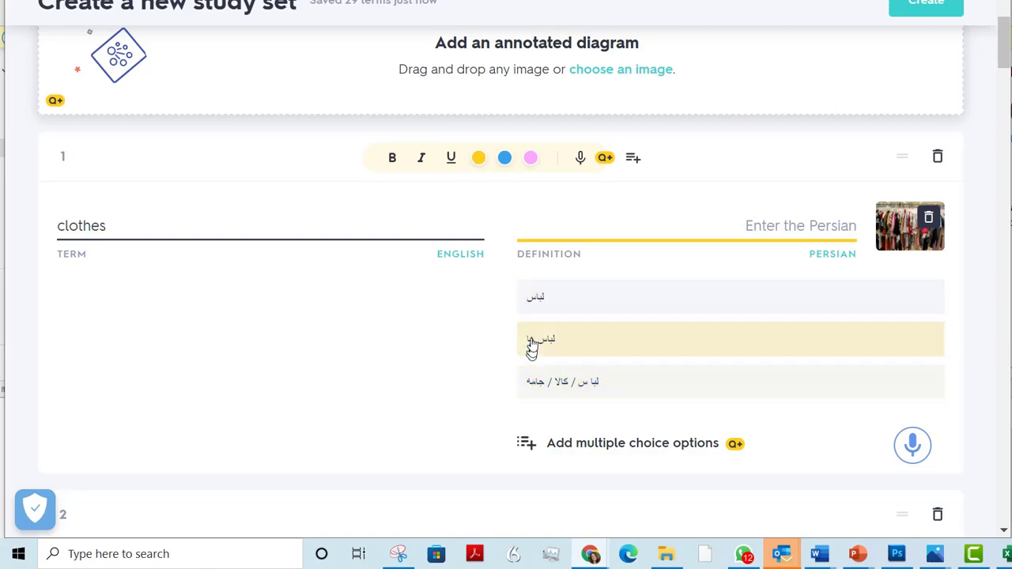
pyautogui.click(535, 308)
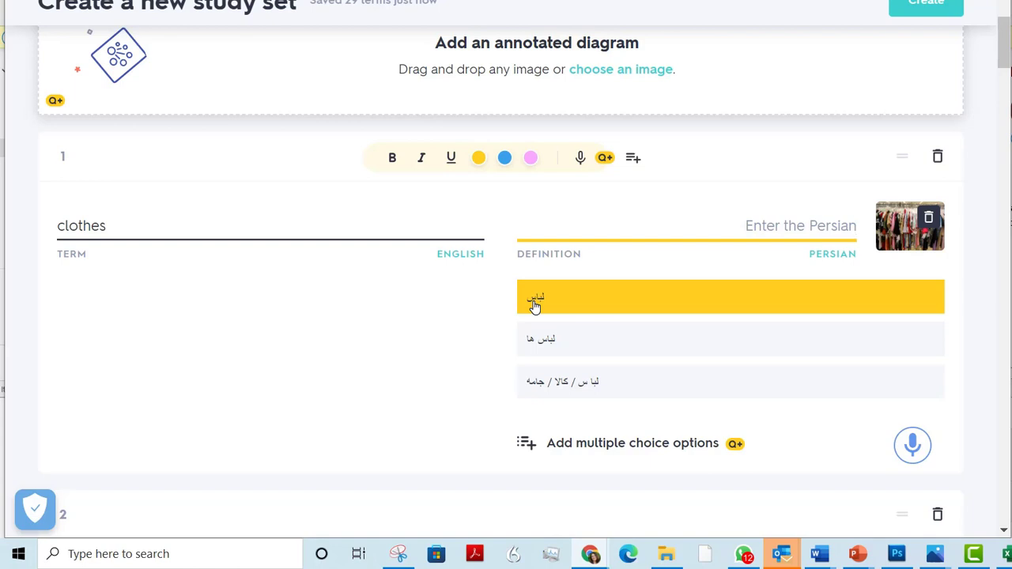
pyautogui.click(534, 307)
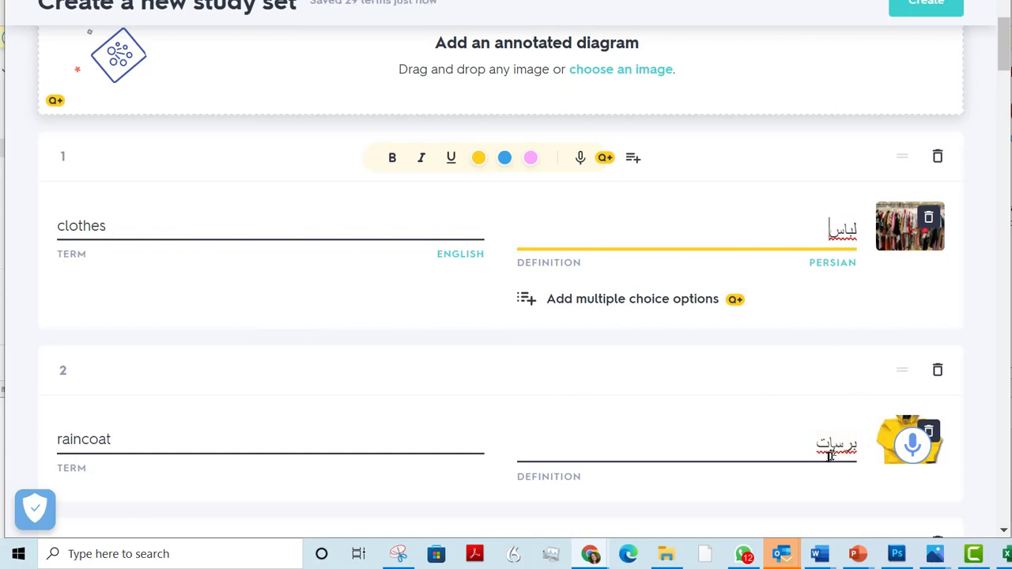
# Clear the Pashto definition from the "raincoat" card and check its definition language options
pyautogui.moveTo(814, 445); pyautogui.dragTo(860, 441)
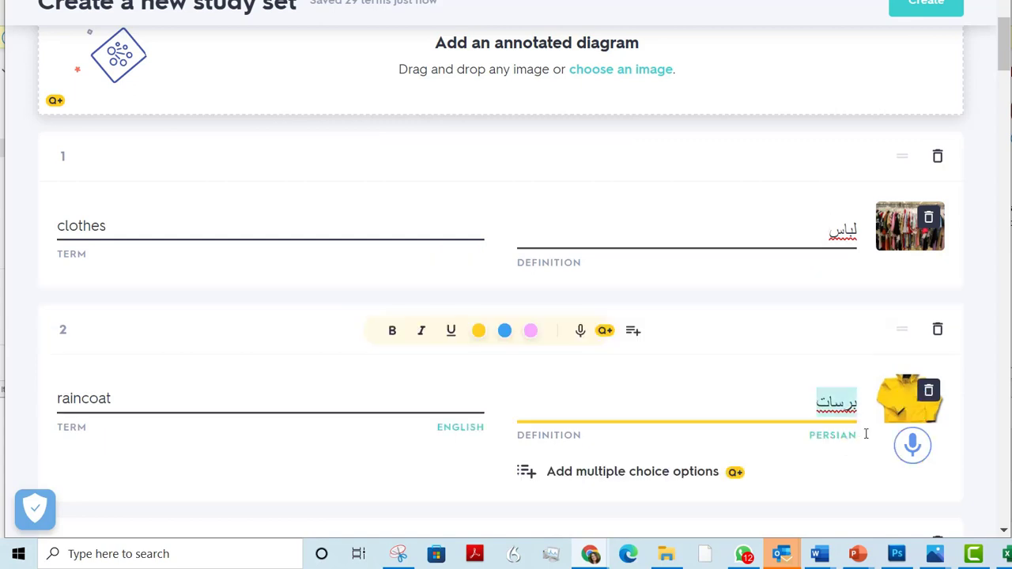
pyautogui.press('BackSpace')
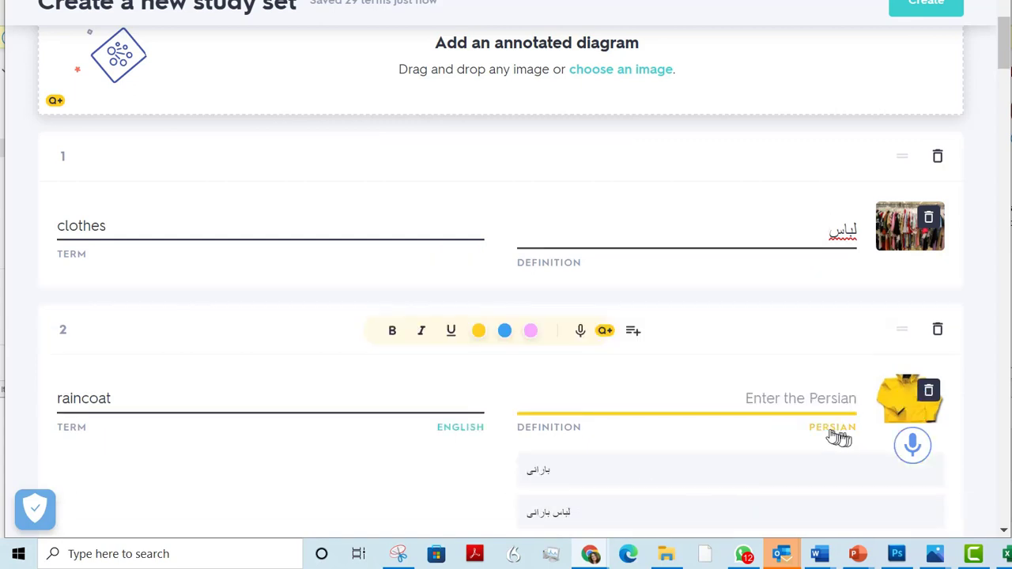
pyautogui.click(830, 429)
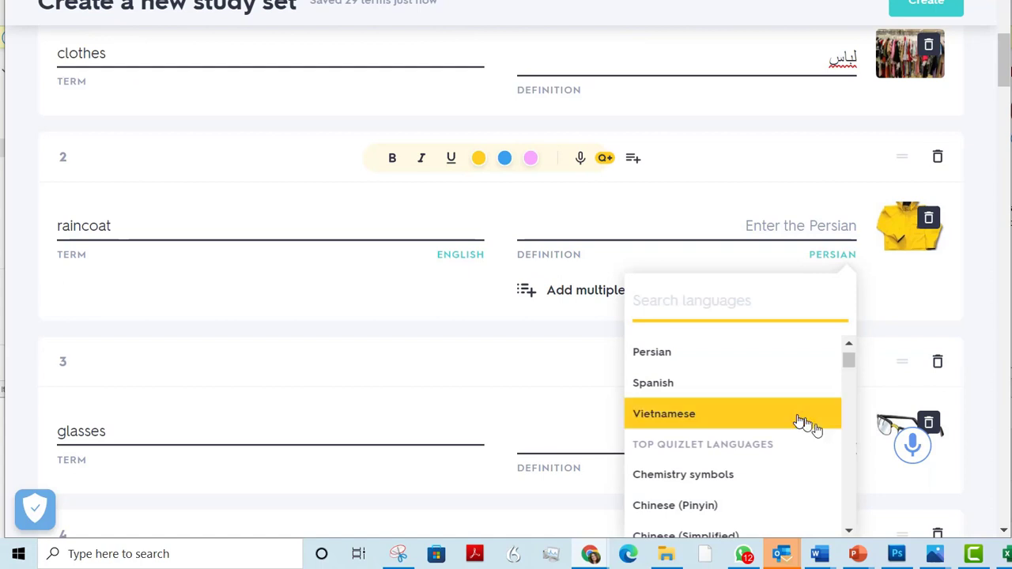
pyautogui.click(910, 314)
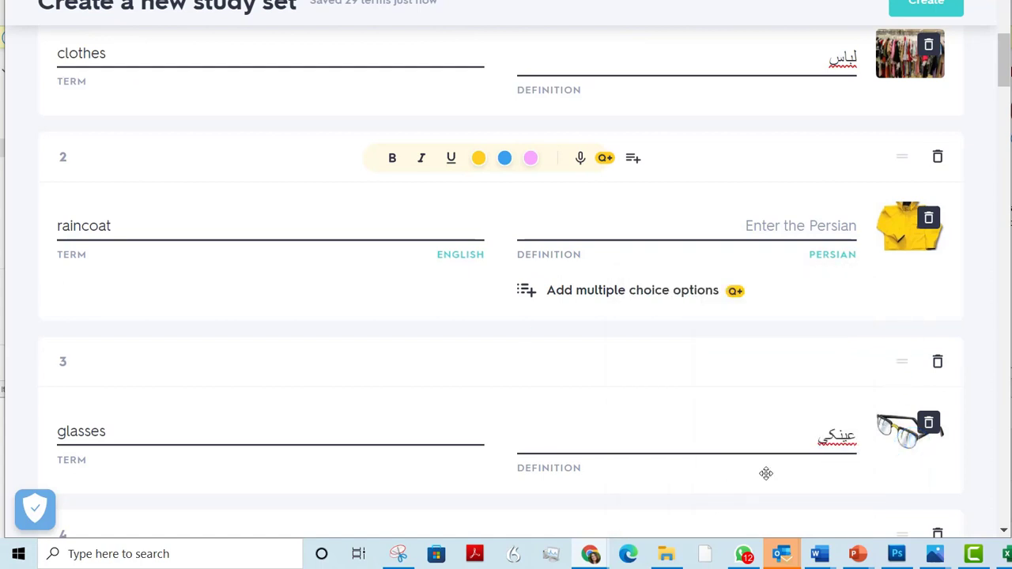
# Replace the Pashto definition on the "glasses" card with the suggested Persian translation عینک
pyautogui.doubleClick(830, 437)
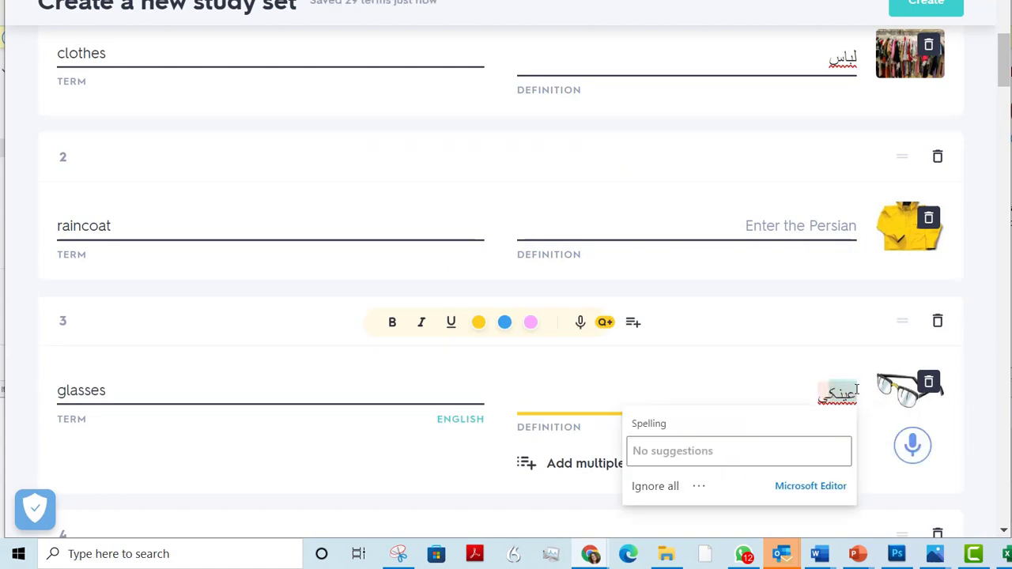
pyautogui.press('BackSpace')
pyautogui.press('BackSpace')
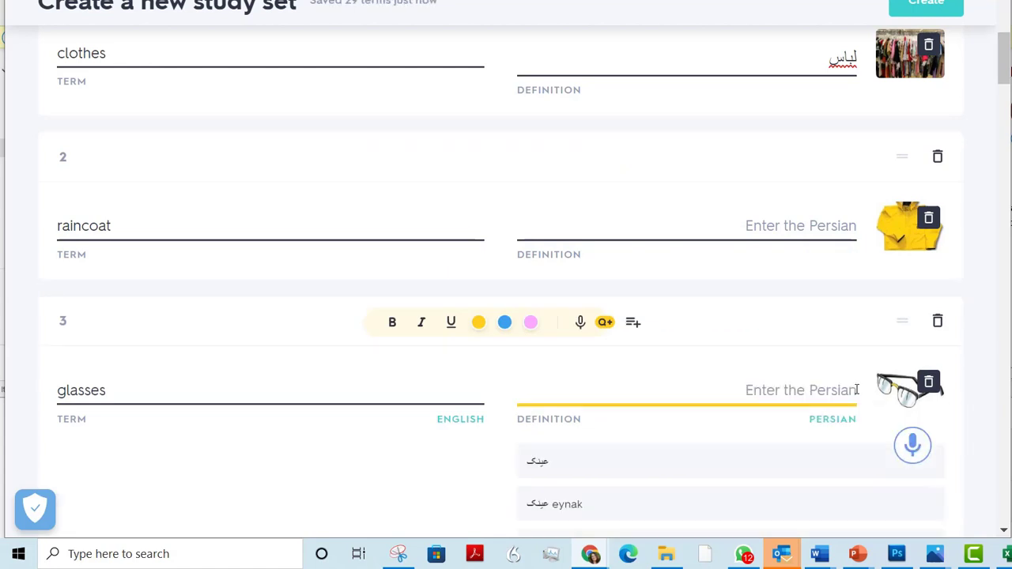
pyautogui.click(536, 462)
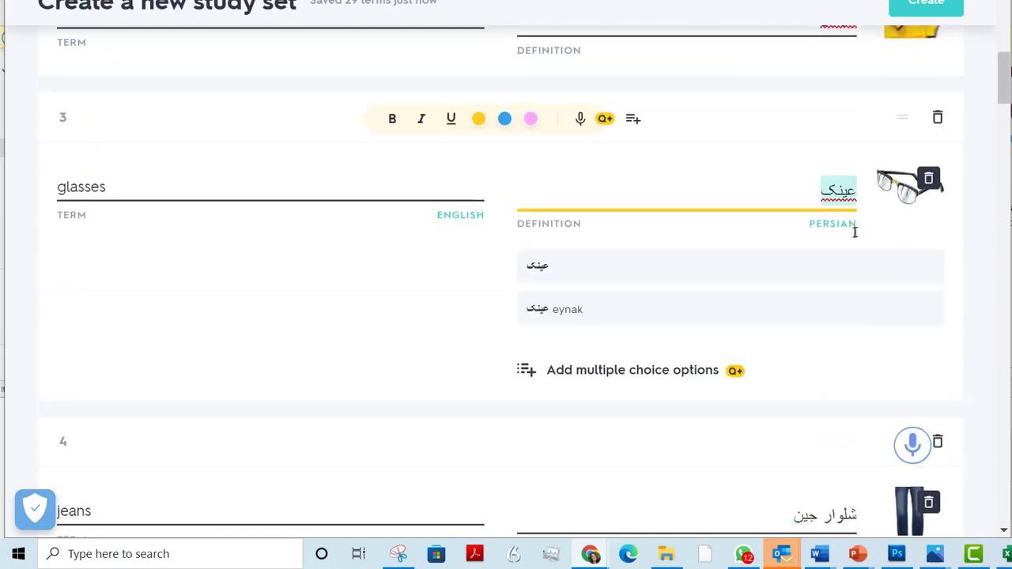
# Change the term on card 12 to "trousers" and set the "sweater" card's Persian definition to ژاکت
pyautogui.scroll(-3, 1000, 113)
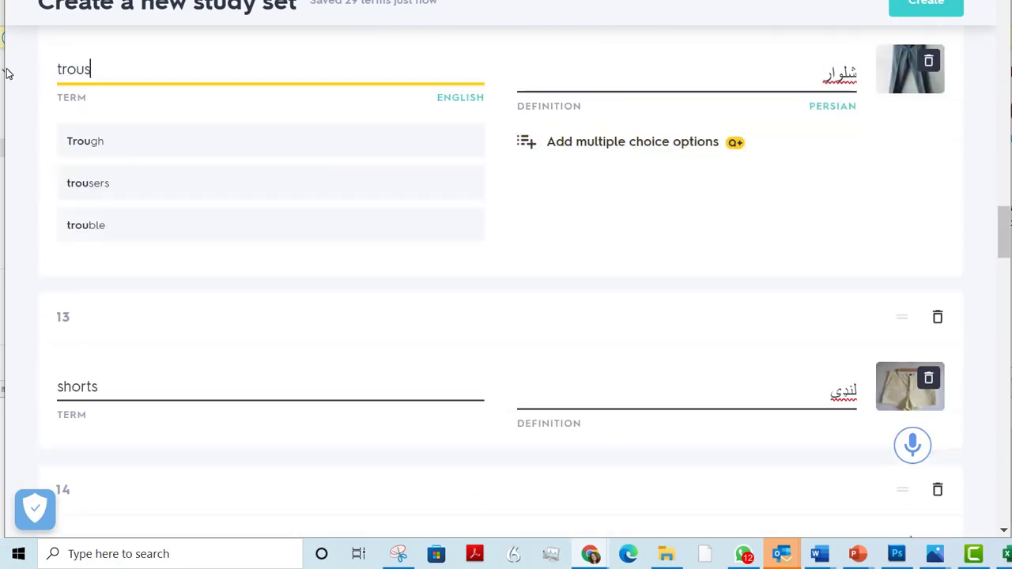
pyautogui.write('ers')
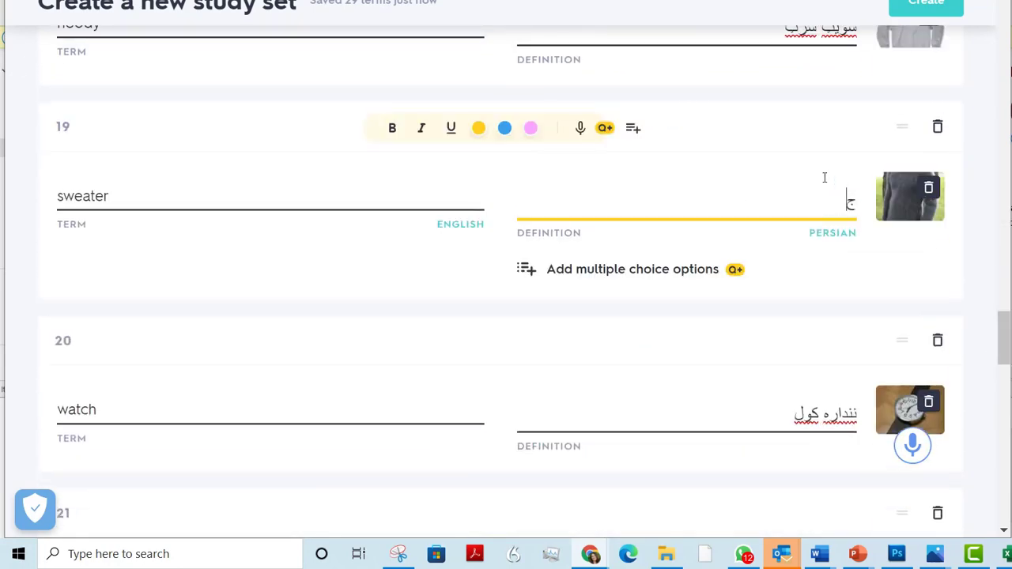
pyautogui.write('ژاکت')
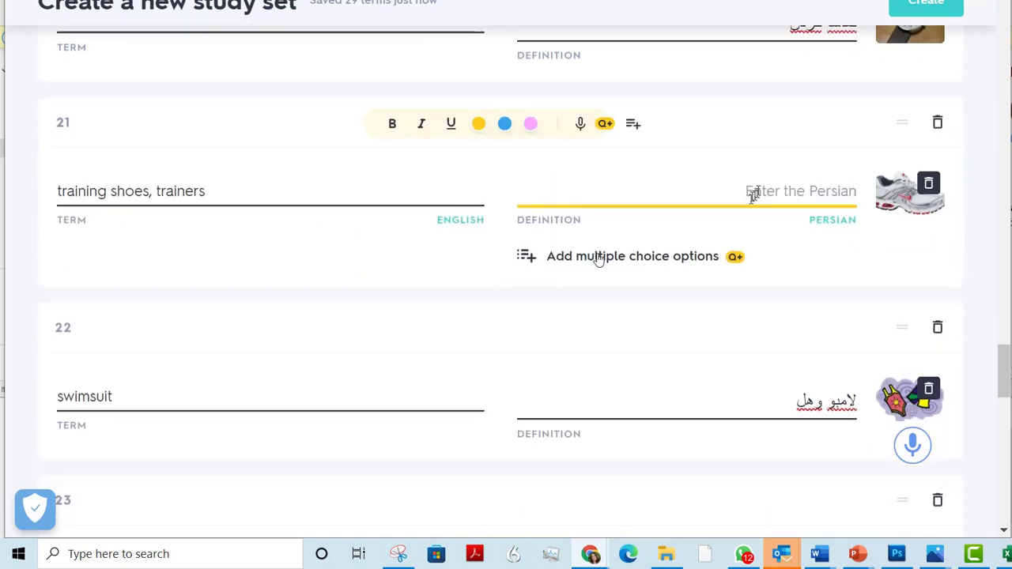
# Reword the term on card 21, trying "sports shoes" and "trainers" before settling on "training shoes"
pyautogui.moveTo(207, 192); pyautogui.dragTo(3, 192)
pyautogui.press('BackSpace')
pyautogui.click(736, 190)
pyautogui.write('sports shoes')
pyautogui.click(759, 176)
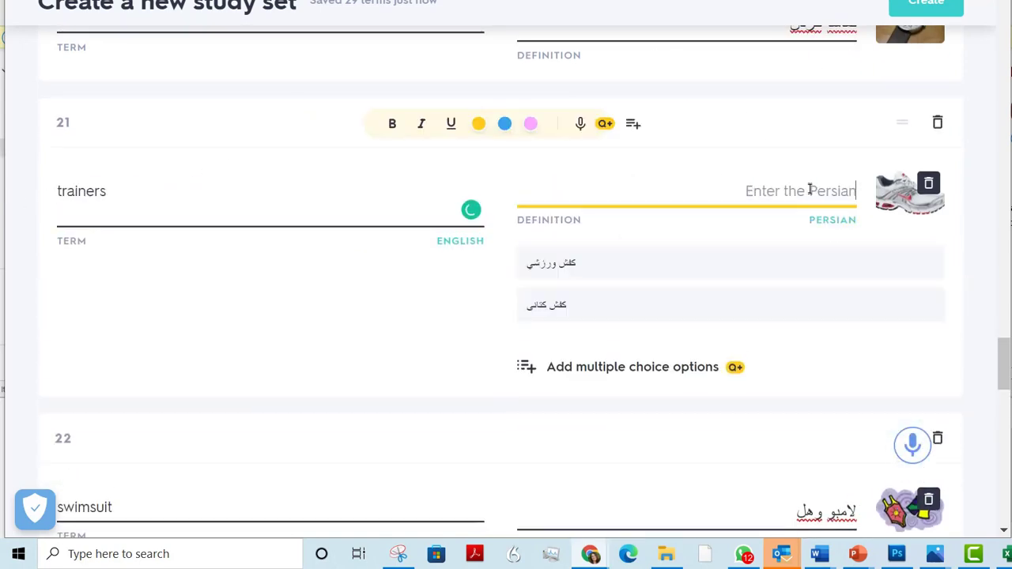
pyautogui.click(238, 174)
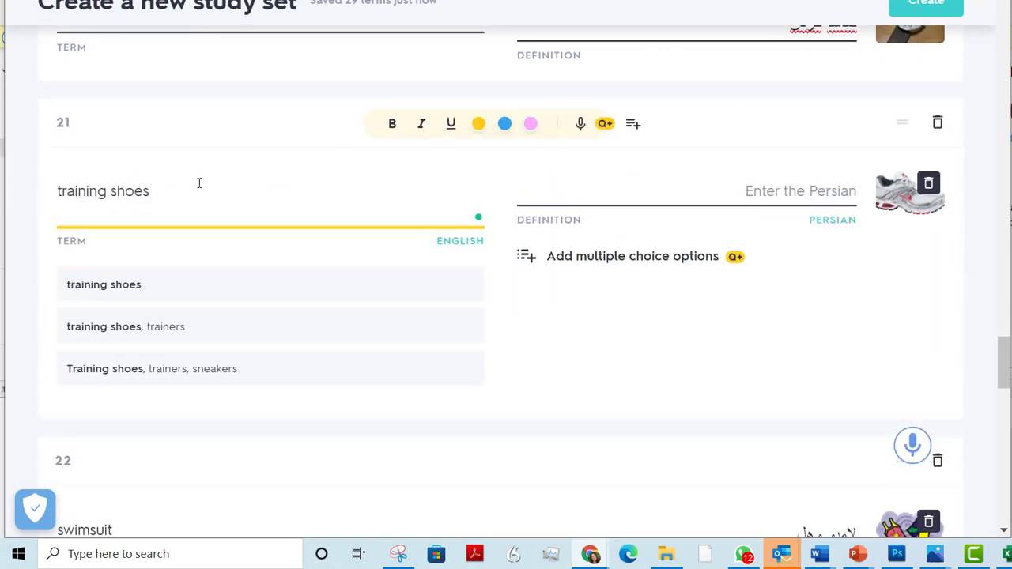
pyautogui.click(773, 191)
pyautogui.click(264, 188)
# Replace the "swimsuit" card's definition with لباس شنا and append "/ costume" to its term
pyautogui.moveTo(794, 342); pyautogui.dragTo(860, 347)
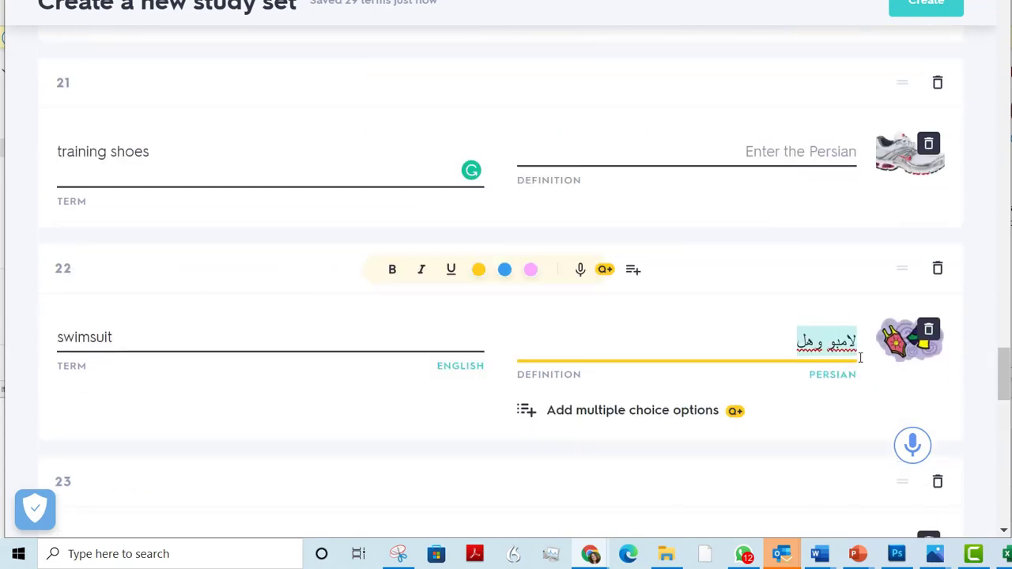
pyautogui.write('لباس شنا')
pyautogui.click(154, 339)
pyautogui.write('/ costume')
# Enter the Persian definitions کمربند, لباس and کفش on the next clothing cards and delete one unneeded card
pyautogui.moveTo(1007, 382); pyautogui.dragTo(1006, 461)
pyautogui.write('کمربندلباسکفش')
pyautogui.click(798, 152)
pyautogui.click(937, 79)
# Replace the definitions with the suggested Persian پوشیدن for "to put on" and در آوردن لباس، بلند شدن هواپیما for "to take off"
pyautogui.moveTo(823, 152); pyautogui.dragTo(868, 150)
pyautogui.press('BackSpace')
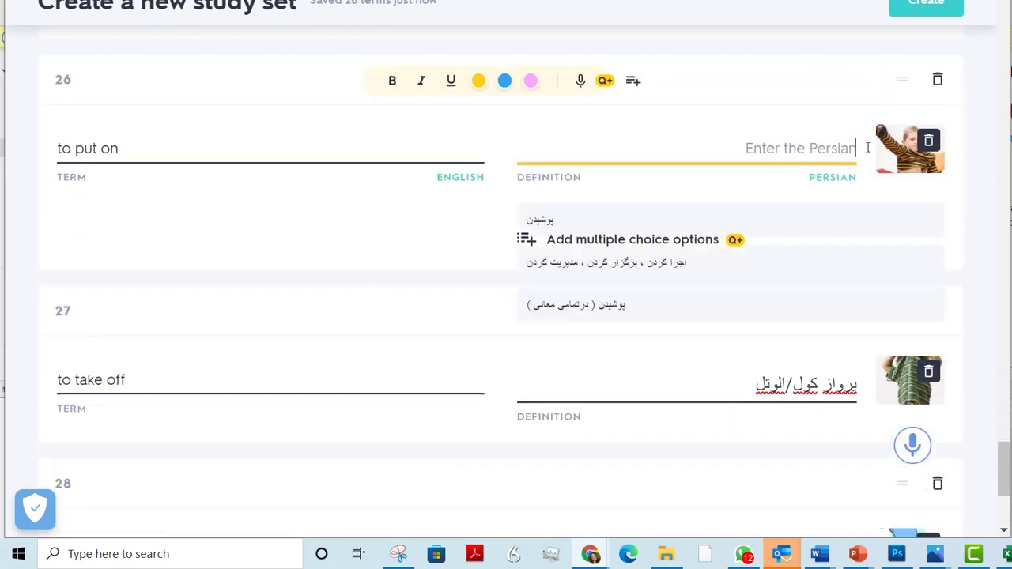
pyautogui.click(545, 220)
pyautogui.moveTo(759, 366); pyautogui.dragTo(864, 368)
pyautogui.press('BackSpace')
pyautogui.click(601, 393)
# Replace the definition on the "to get dressed" card with the suggested Persian translation لباس پوشیدن
pyautogui.moveTo(1002, 465); pyautogui.dragTo(1002, 481)
pyautogui.moveTo(772, 332); pyautogui.dragTo(874, 353)
pyautogui.press('BackSpace')
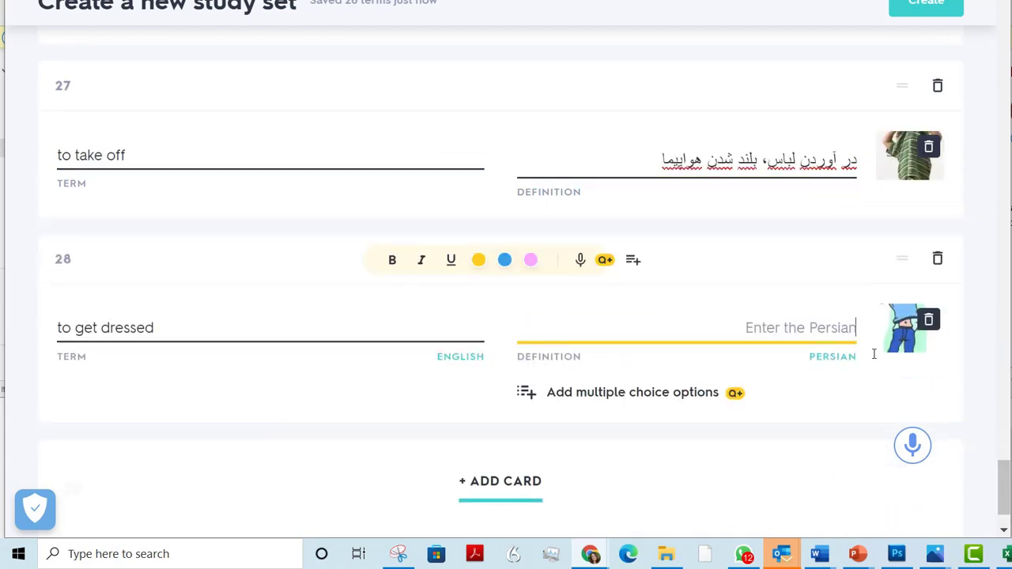
pyautogui.click(551, 408)
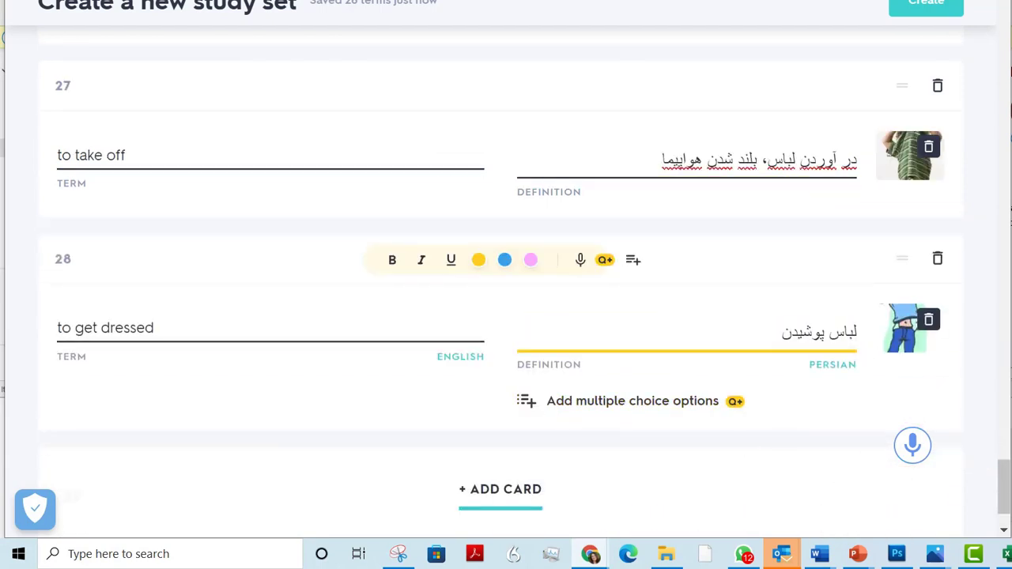
# Create the customised study set and open the options for adding it to a class or folder
pyautogui.moveTo(1004, 482); pyautogui.dragTo(1004, 502)
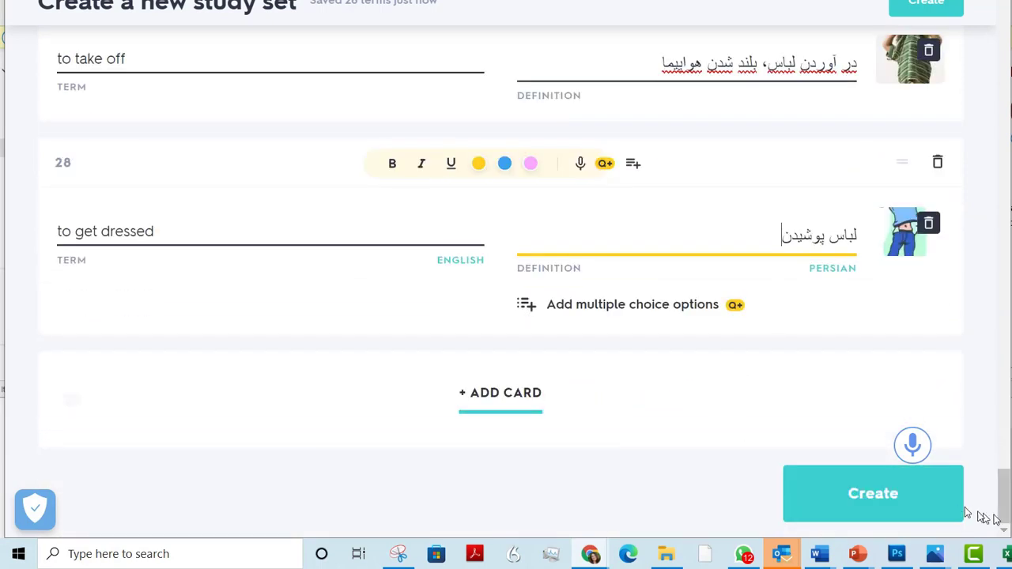
pyautogui.click(864, 495)
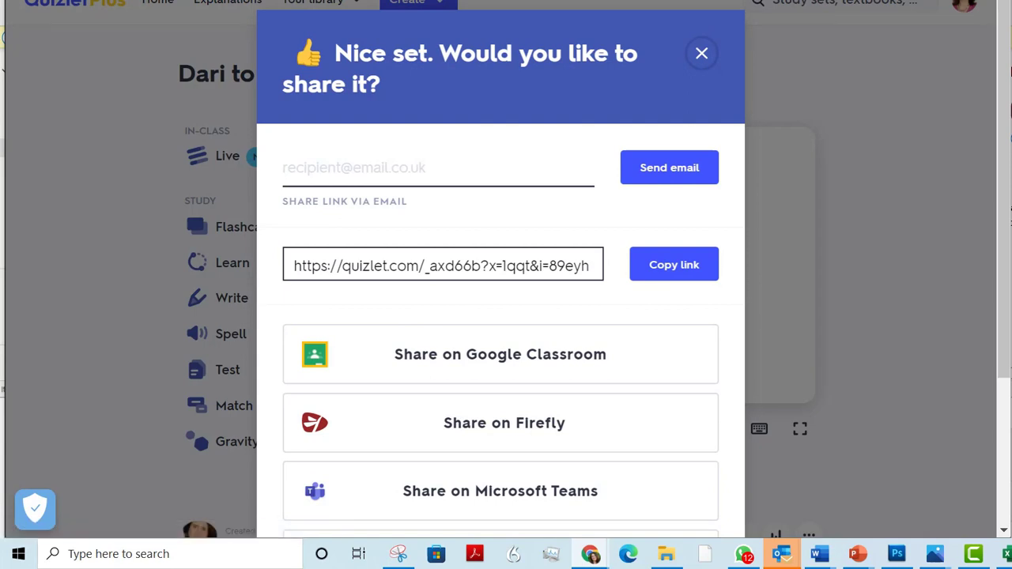
pyautogui.scroll(-2, 692, 189)
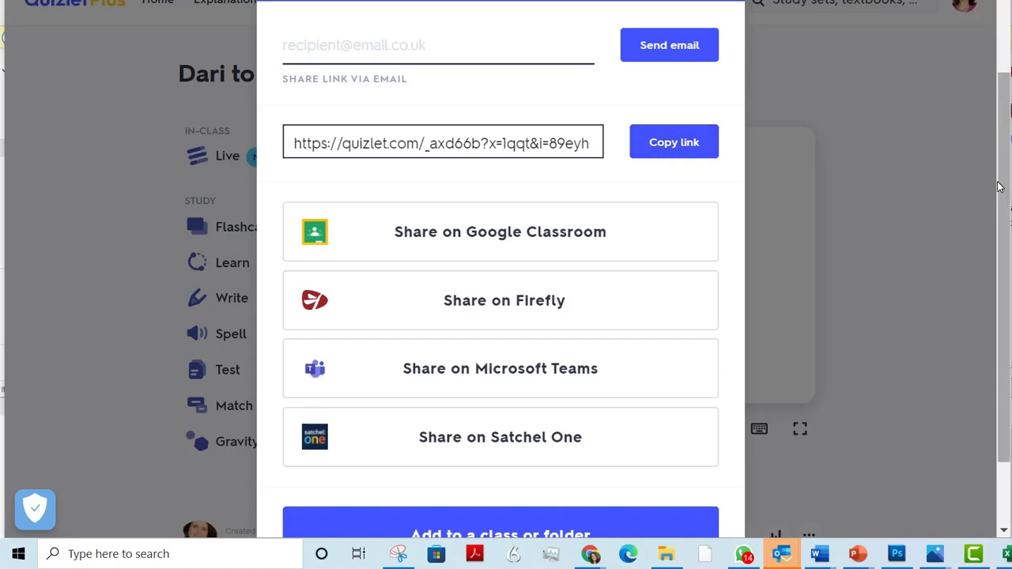
pyautogui.moveTo(1000, 187); pyautogui.dragTo(999, 261)
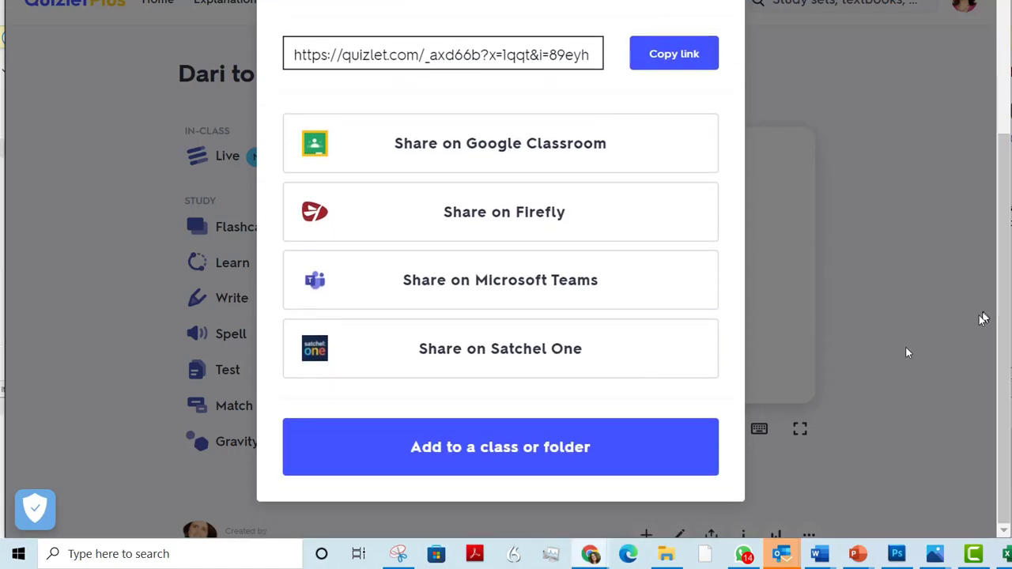
pyautogui.click(514, 460)
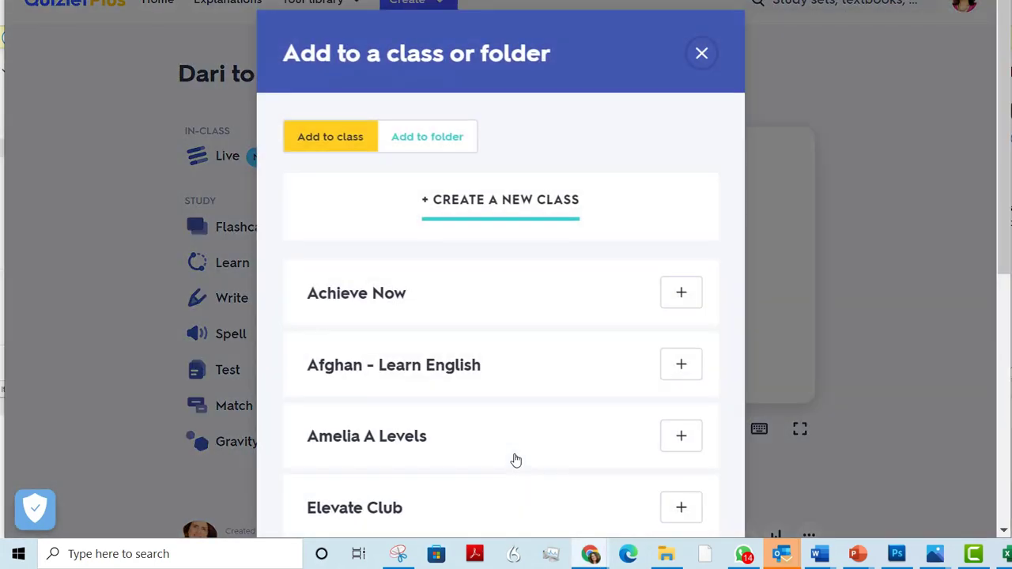
# Add the study set to the class Afghan - Learn English and to the folder Dari to English
pyautogui.click(676, 368)
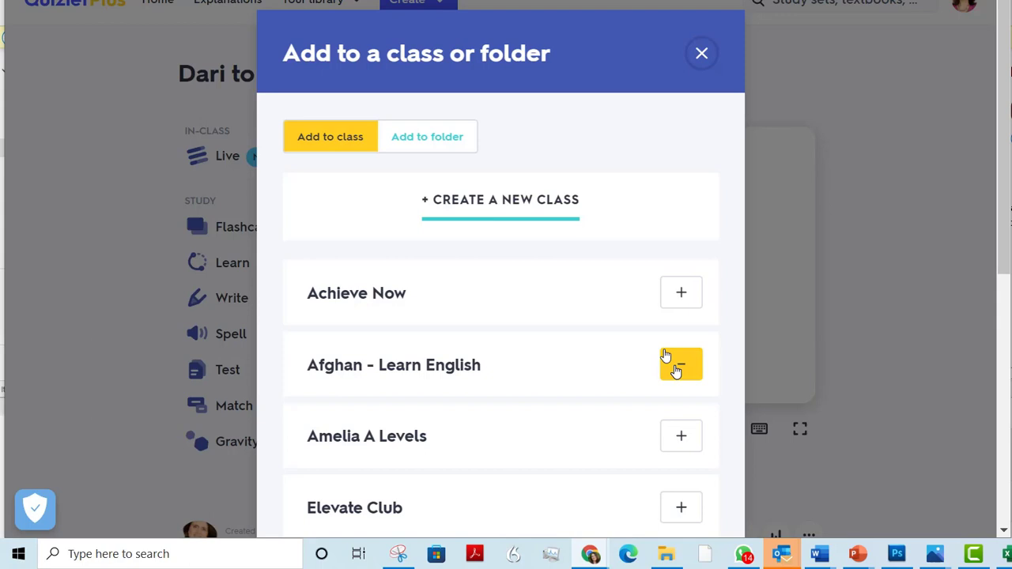
pyautogui.click(429, 147)
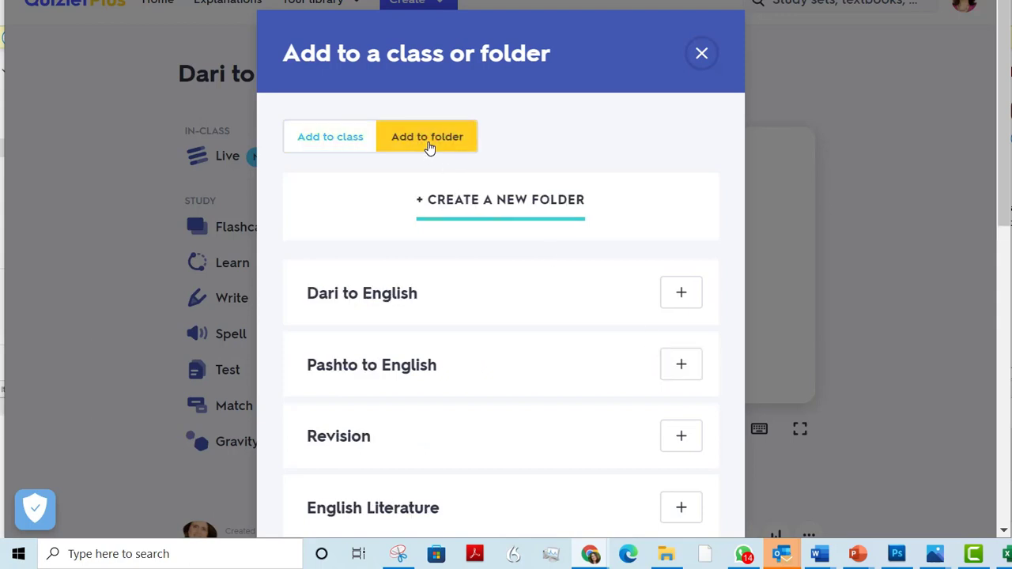
pyautogui.click(683, 297)
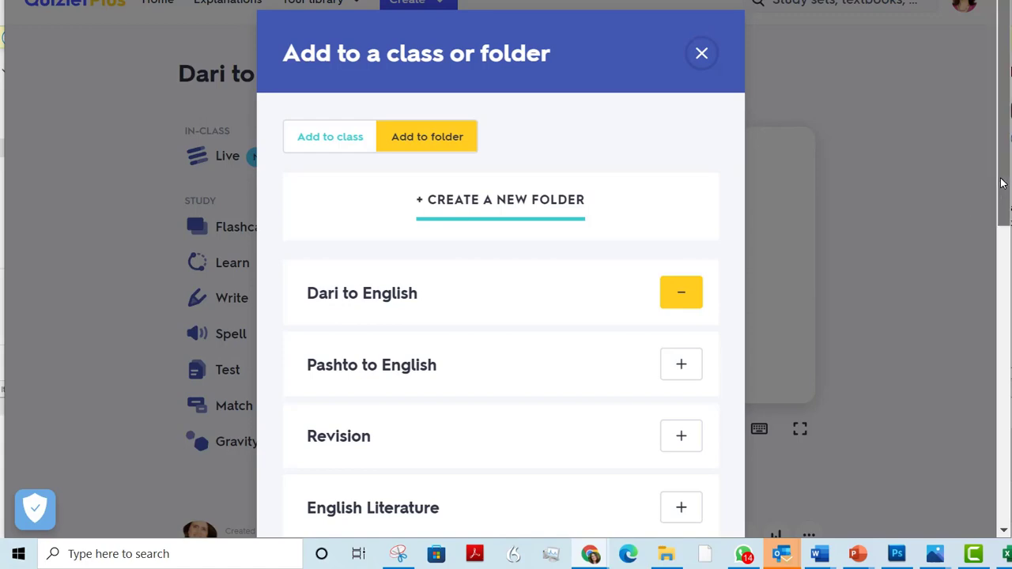
pyautogui.scroll(-3, 1000, 183)
pyautogui.scroll(3, 988, 282)
pyautogui.click(701, 54)
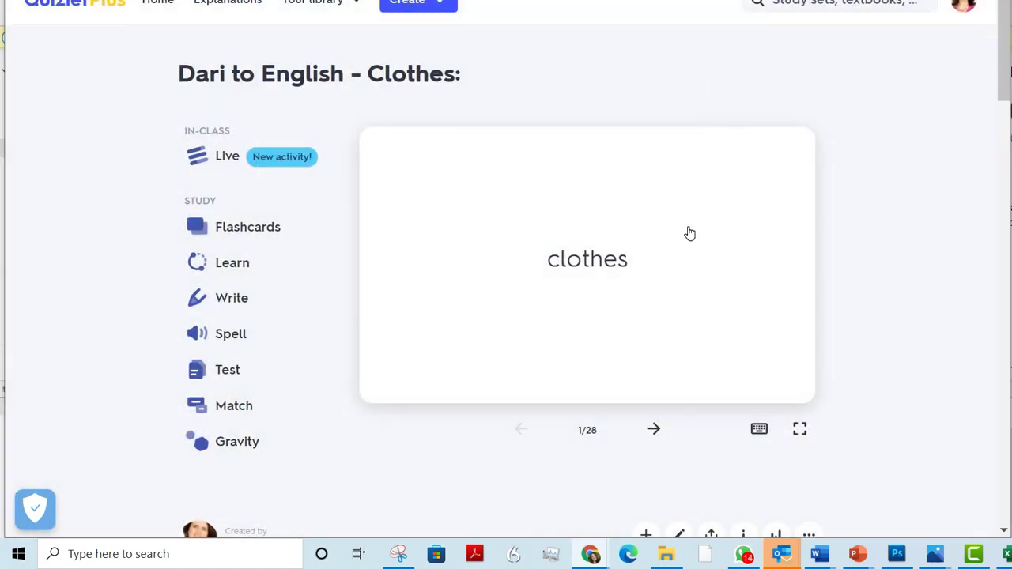
# Open the Dari clothes set for editing and add the Persian description دری به انگلیسی - لباس
pyautogui.scroll(-10, 998, 80)
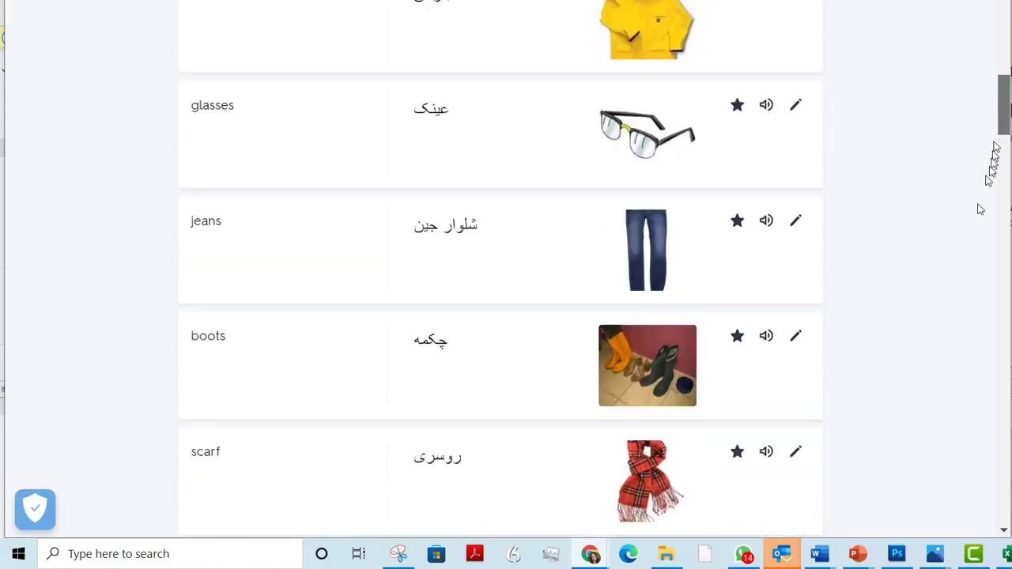
pyautogui.scroll(-20, 980, 209)
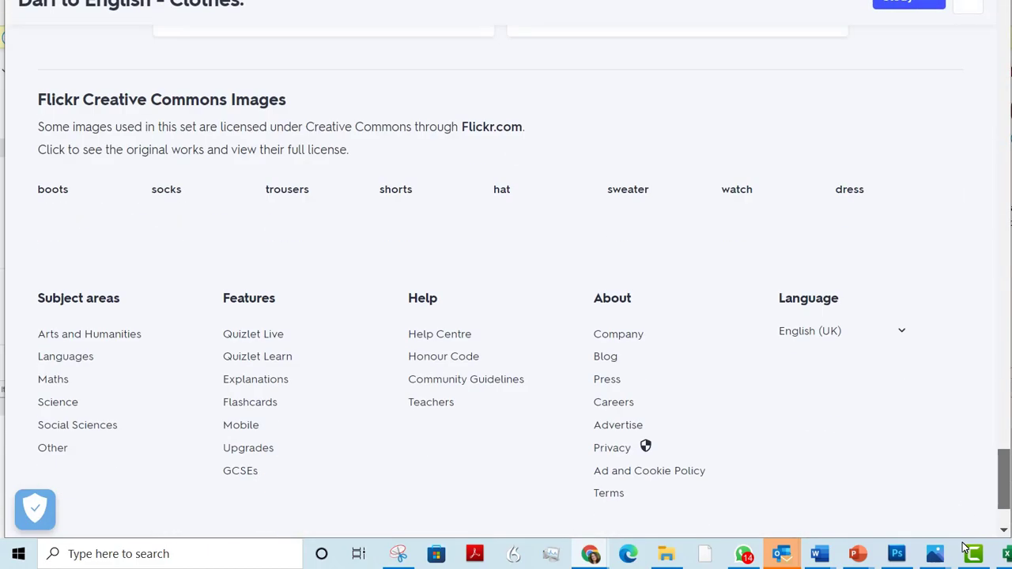
pyautogui.scroll(20, 966, 418)
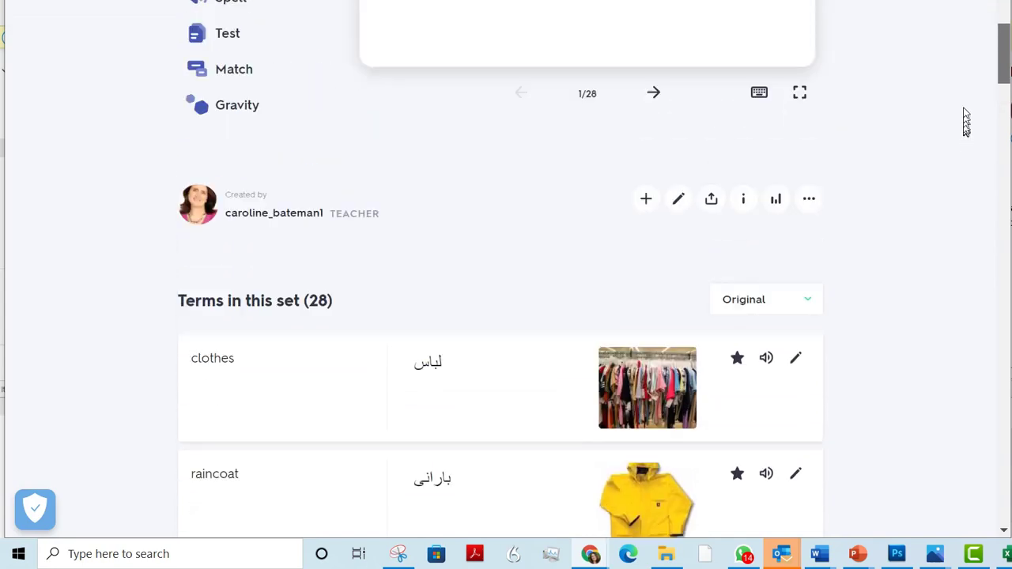
pyautogui.scroll(5, 966, 103)
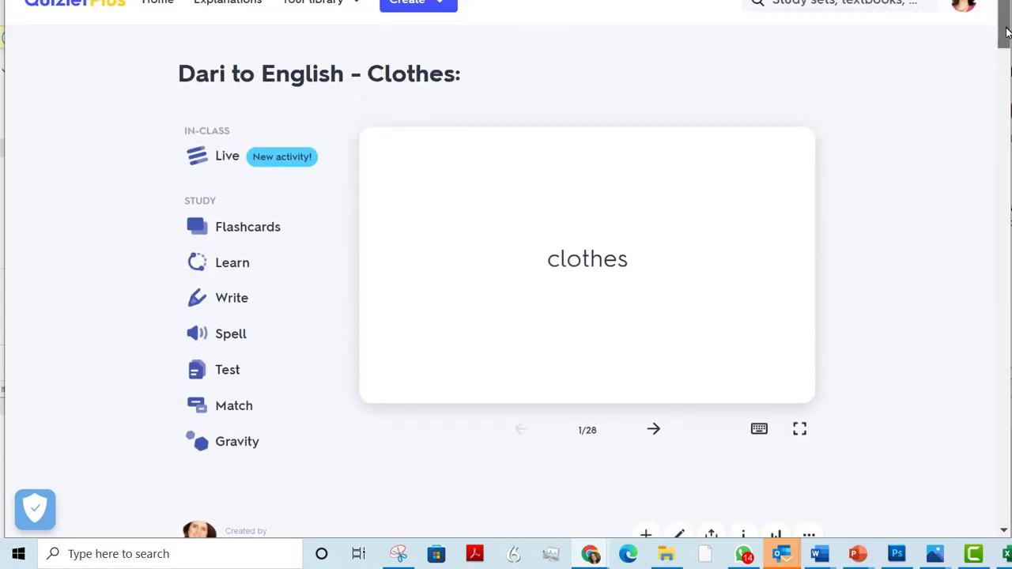
pyautogui.scroll(-2, 1002, 44)
pyautogui.moveTo(1002, 43); pyautogui.dragTo(1002, 45)
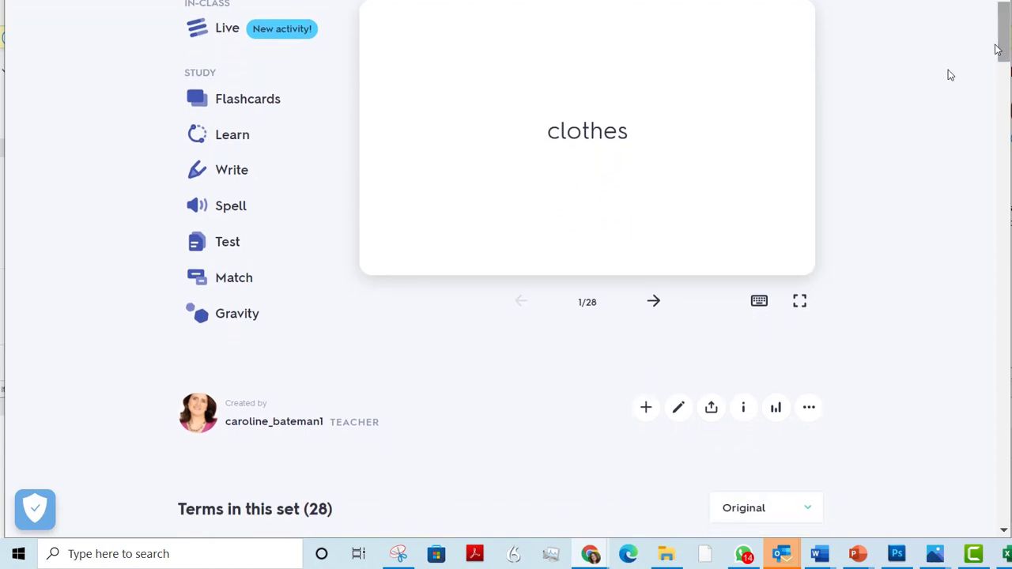
pyautogui.click(683, 410)
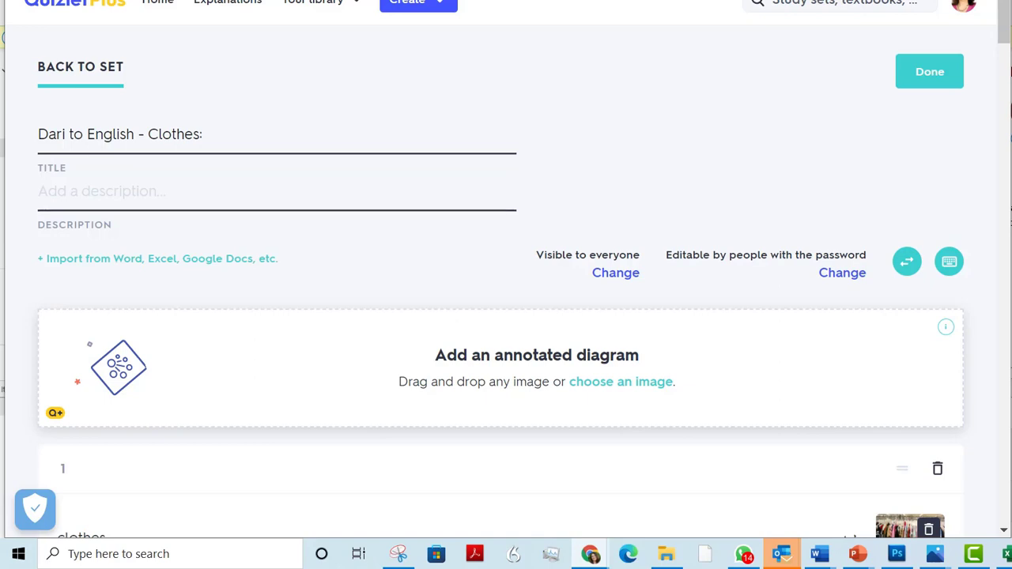
pyautogui.click(81, 190)
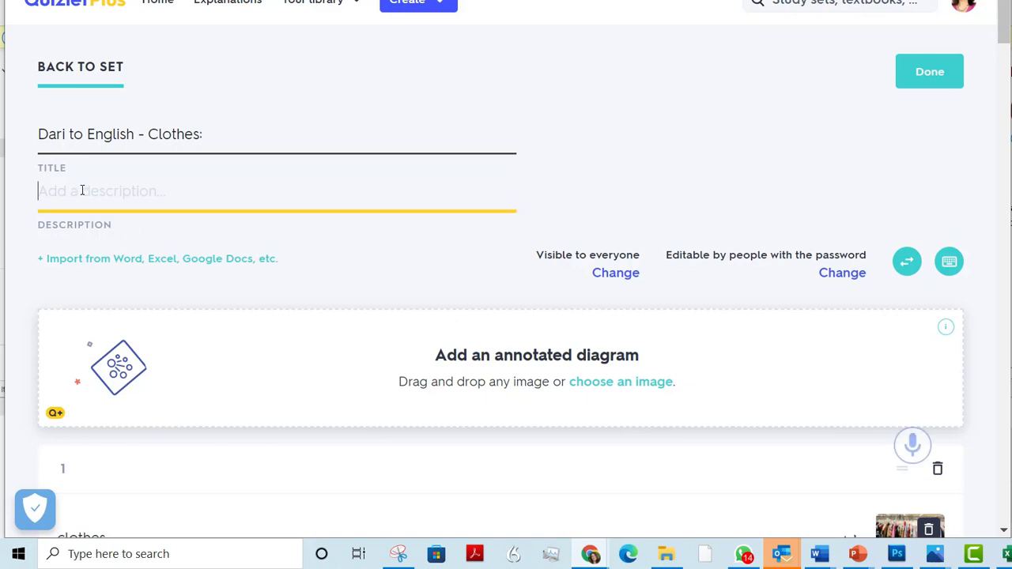
pyautogui.write('دری به انگلیسی - لباس')
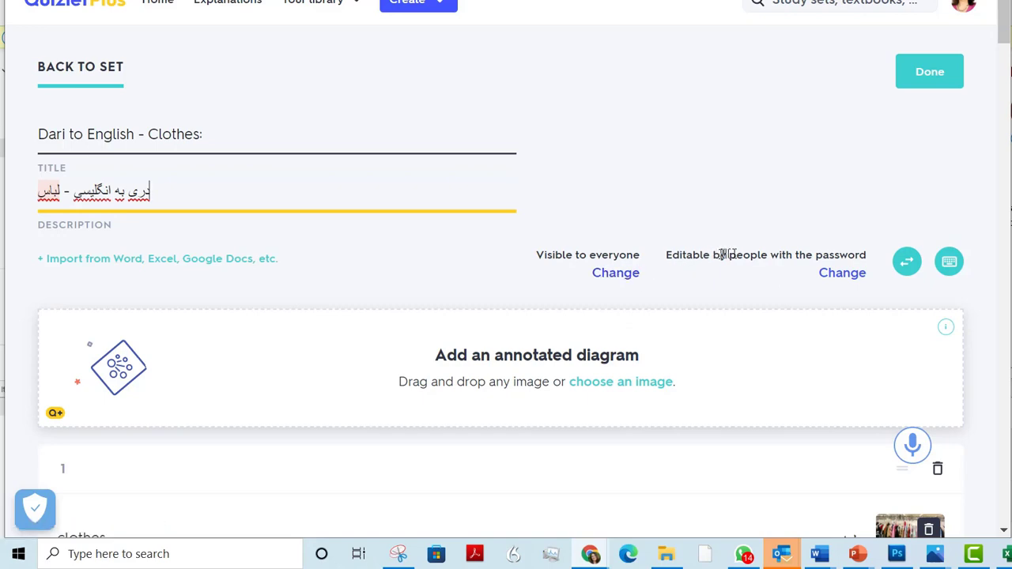
# Create a new password for editing the set, dismiss the browser's password update offer, and save the set
pyautogui.click(844, 273)
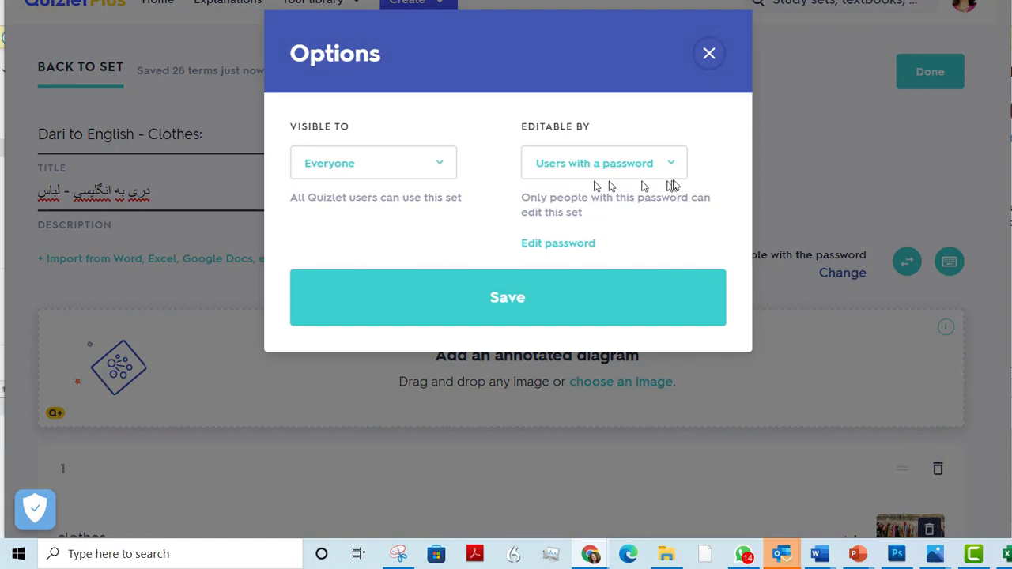
pyautogui.click(566, 245)
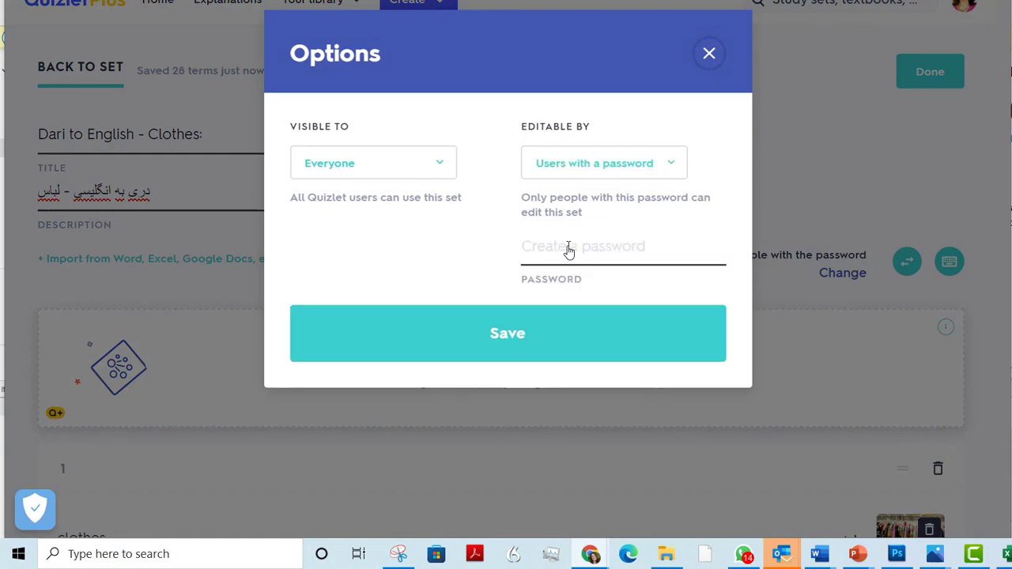
pyautogui.click(552, 252)
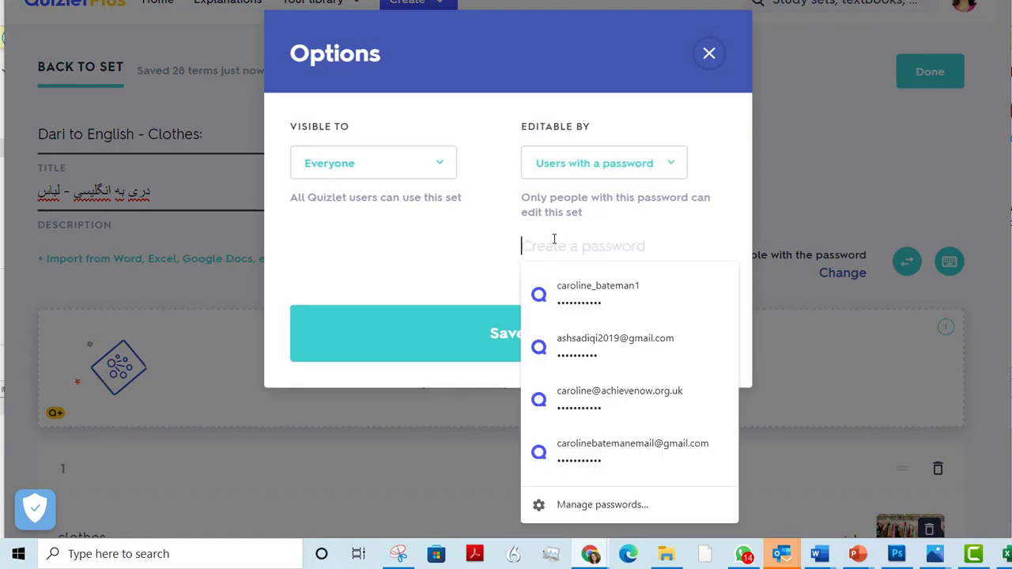
pyautogui.write('•••••')
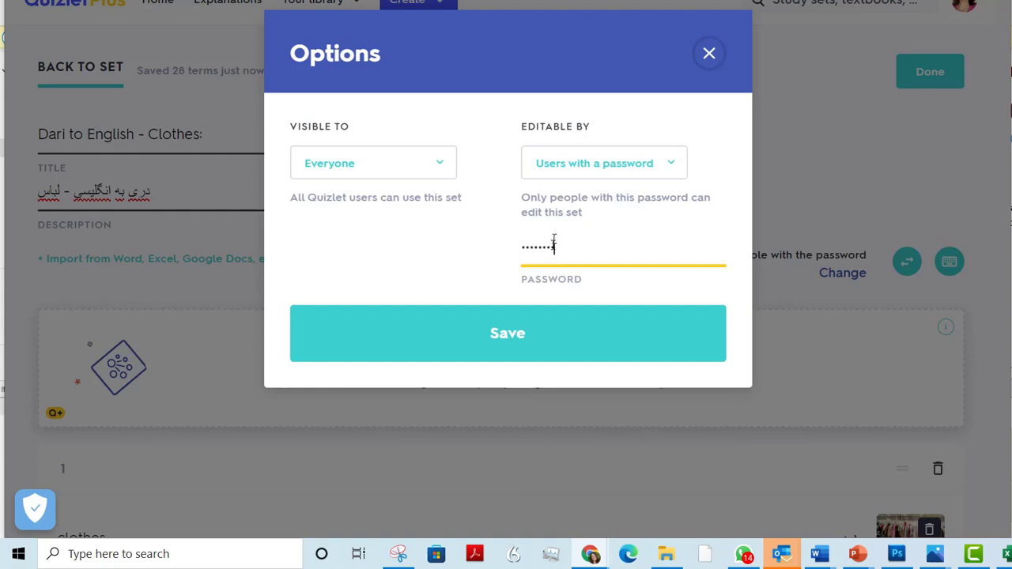
pyautogui.click(513, 338)
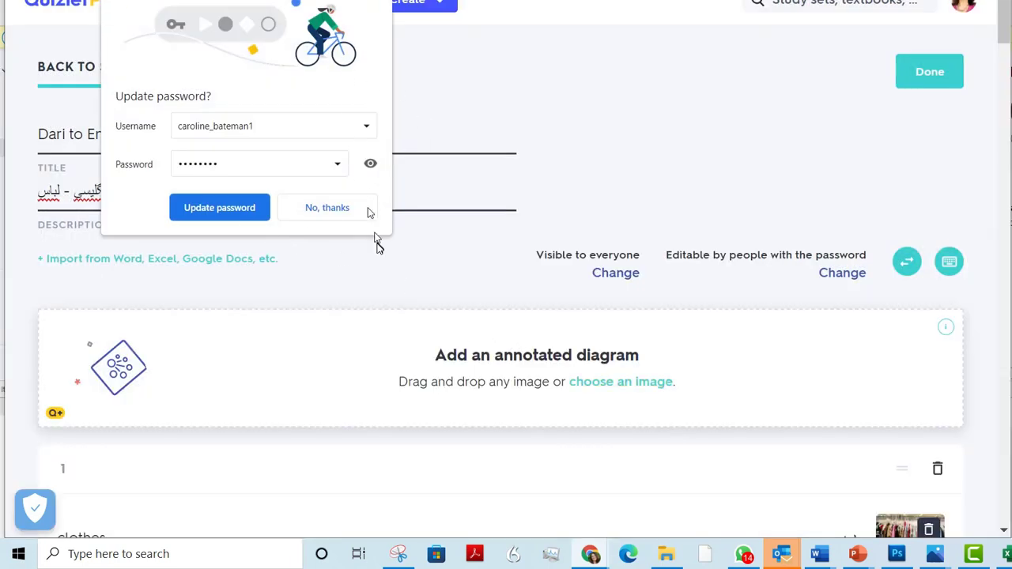
pyautogui.click(378, 2)
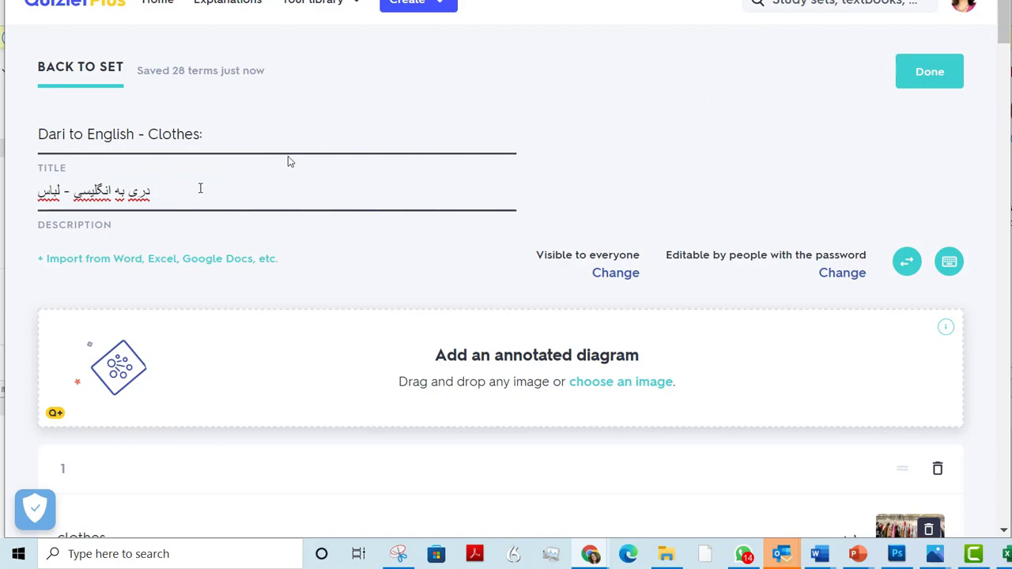
pyautogui.click(930, 74)
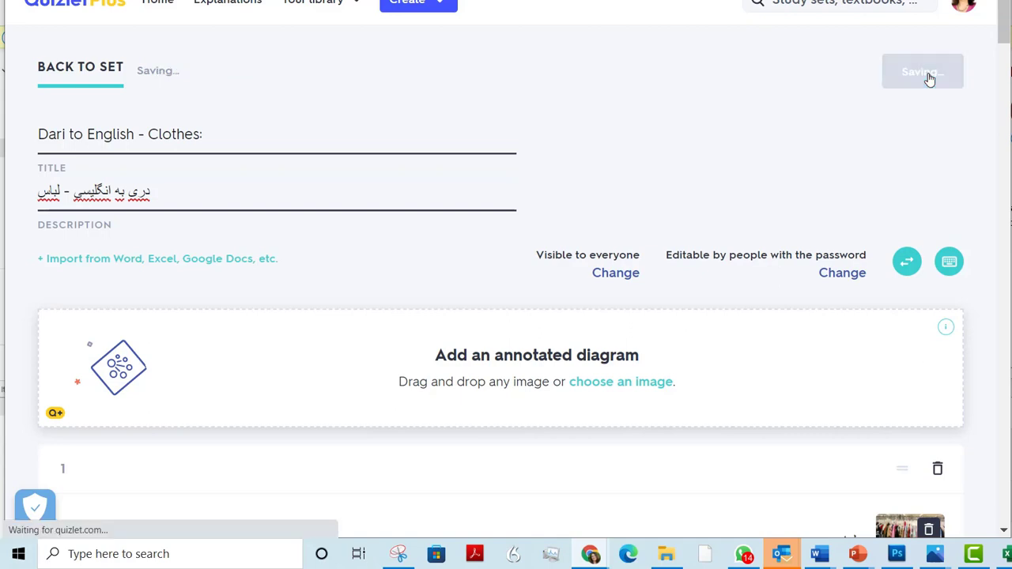
# Open the Dari to English folder from the library and open its clothes set
pyautogui.click(313, 1)
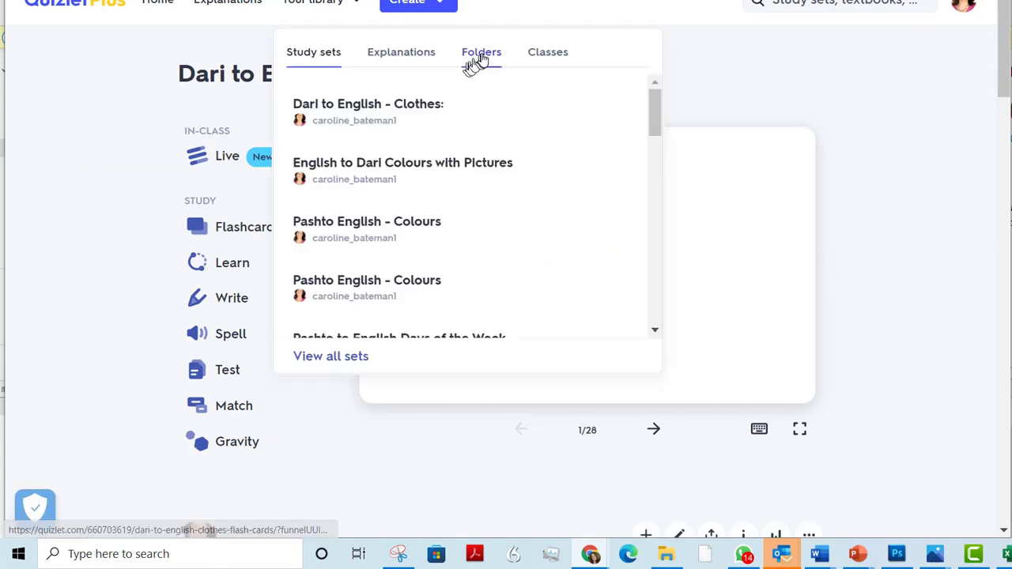
pyautogui.click(481, 54)
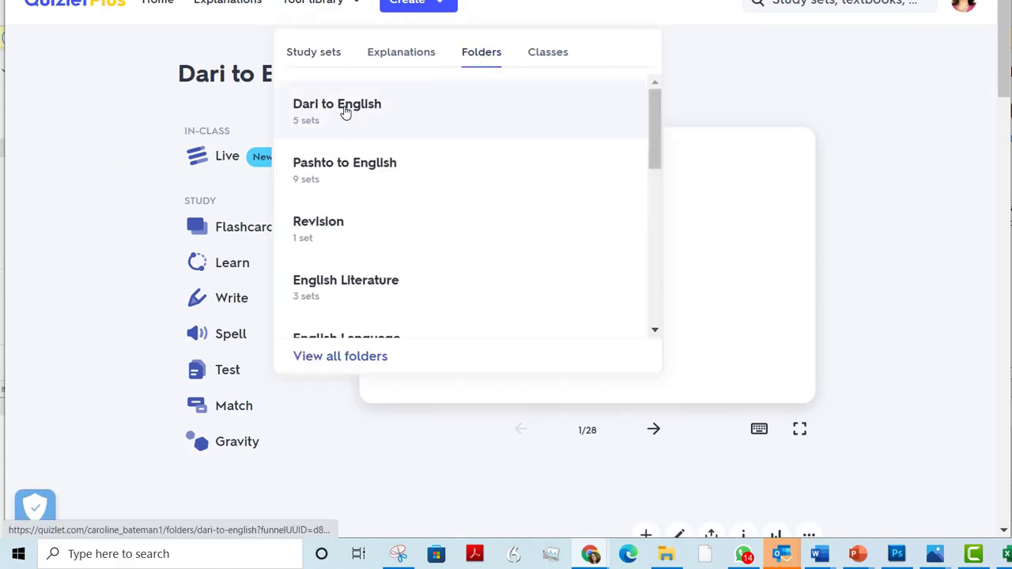
pyautogui.click(345, 113)
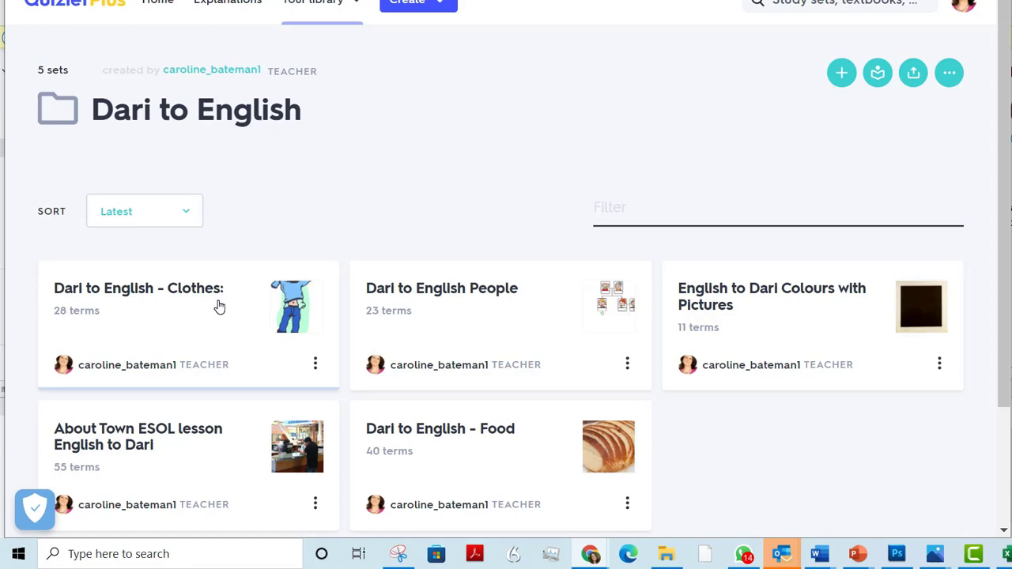
pyautogui.click(296, 317)
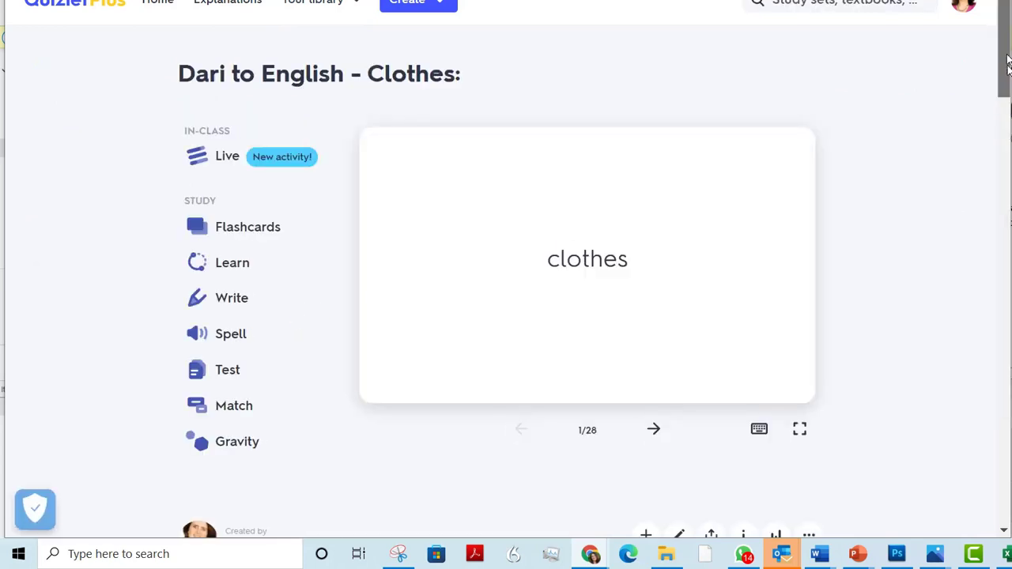
# Edit the set's title by appending the Persian text دری به انگلیسی - لباس copied from its description, and save the set
pyautogui.moveTo(1007, 64)
pyautogui.mouseDown()
pyautogui.moveTo(1008, 128)
pyautogui.moveTo(1010, 73)
pyautogui.mouseUp()
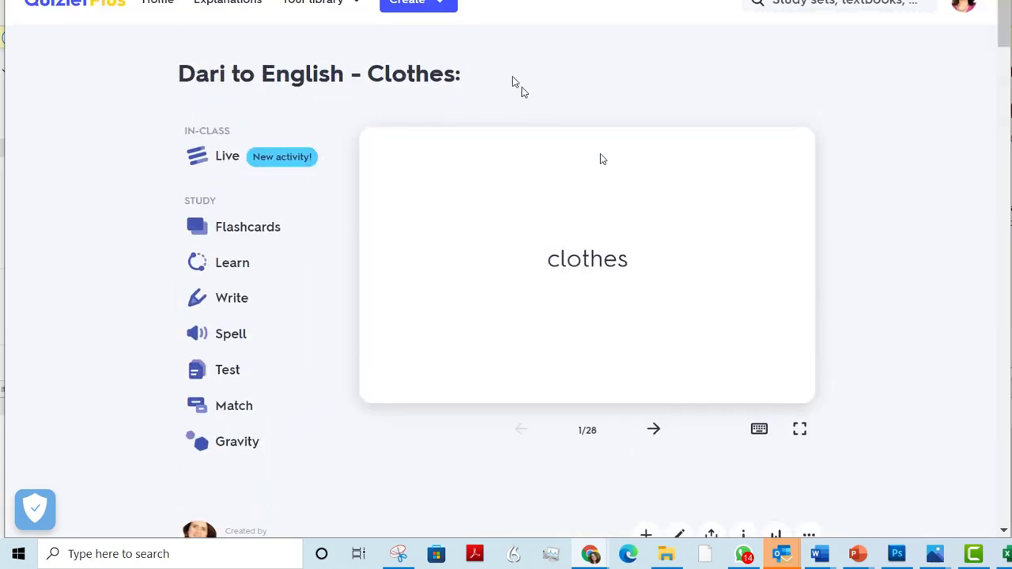
pyautogui.click(681, 536)
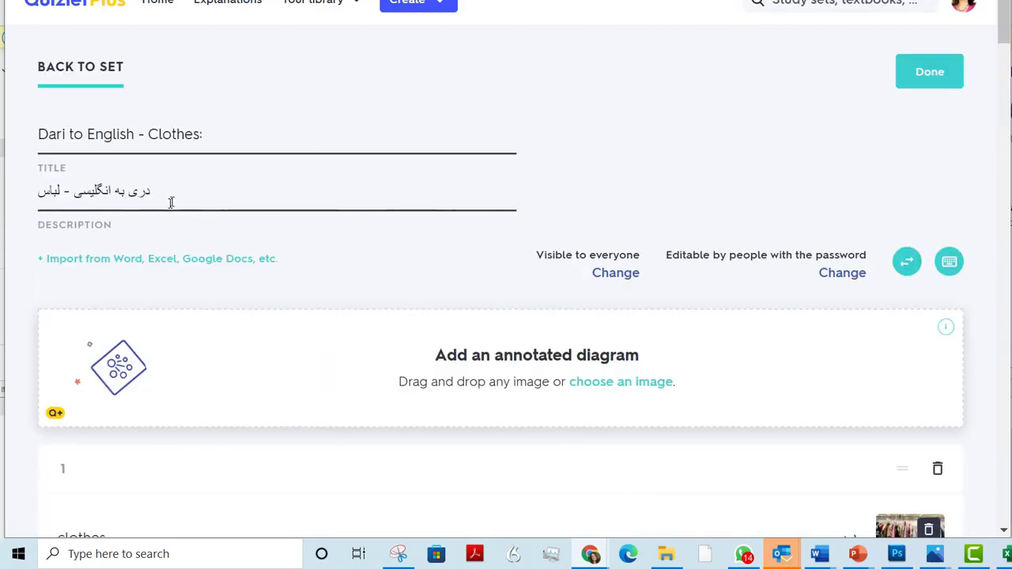
pyautogui.moveTo(169, 198); pyautogui.dragTo(4, 203)
pyautogui.hotkey('ctrl', 'c')
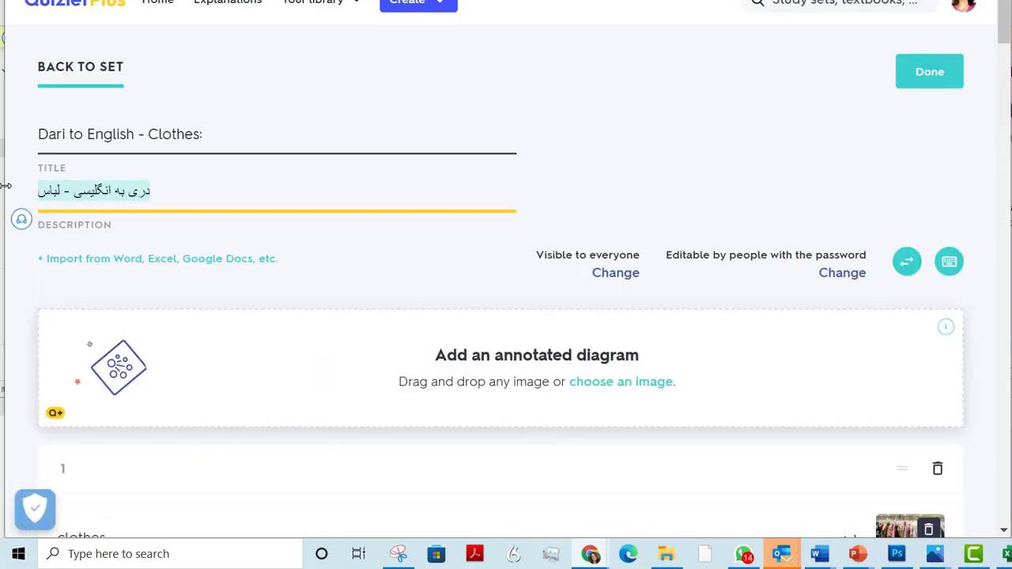
pyautogui.click(258, 133)
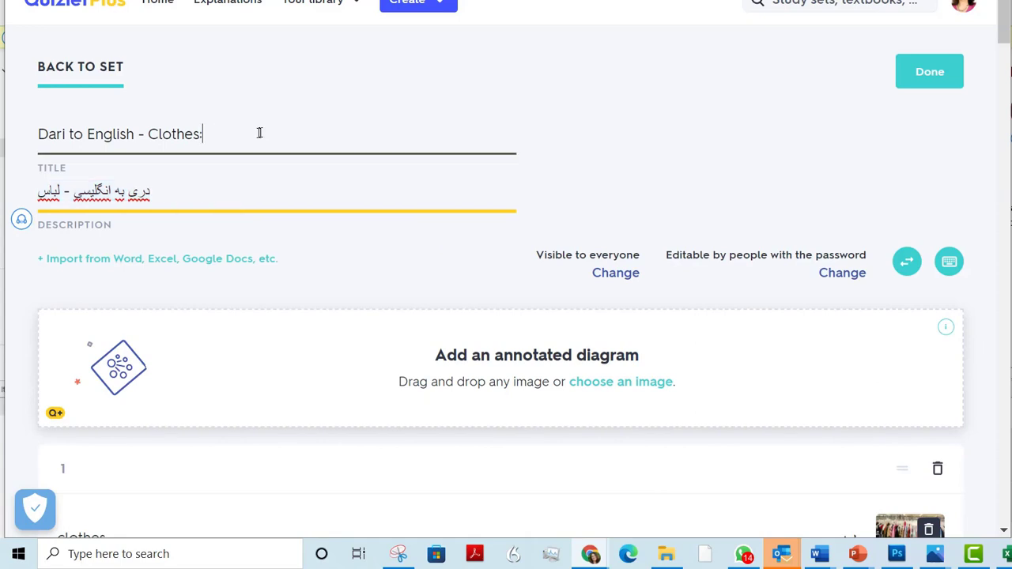
pyautogui.hotkey('ctrl', 'v')
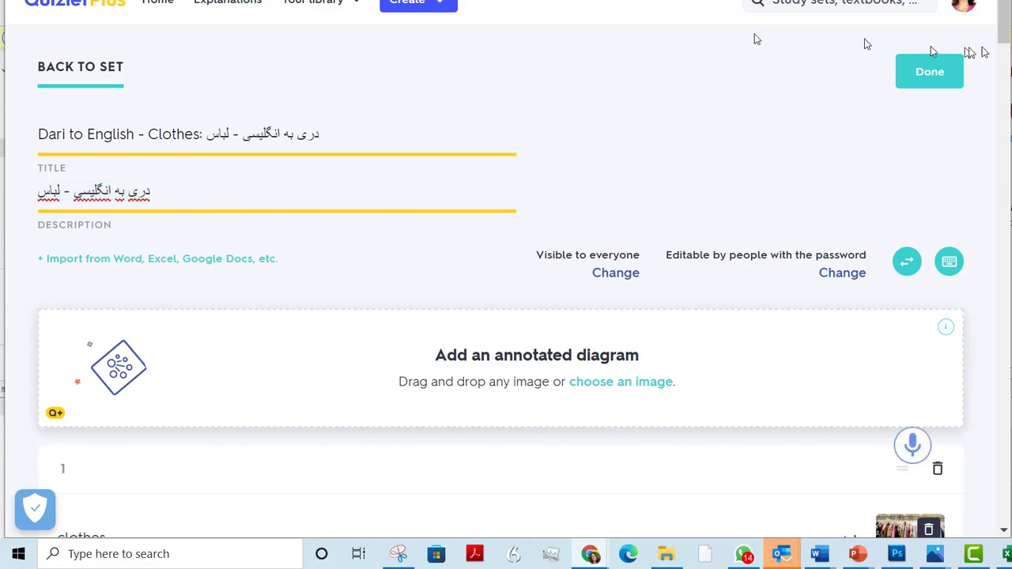
pyautogui.click(942, 77)
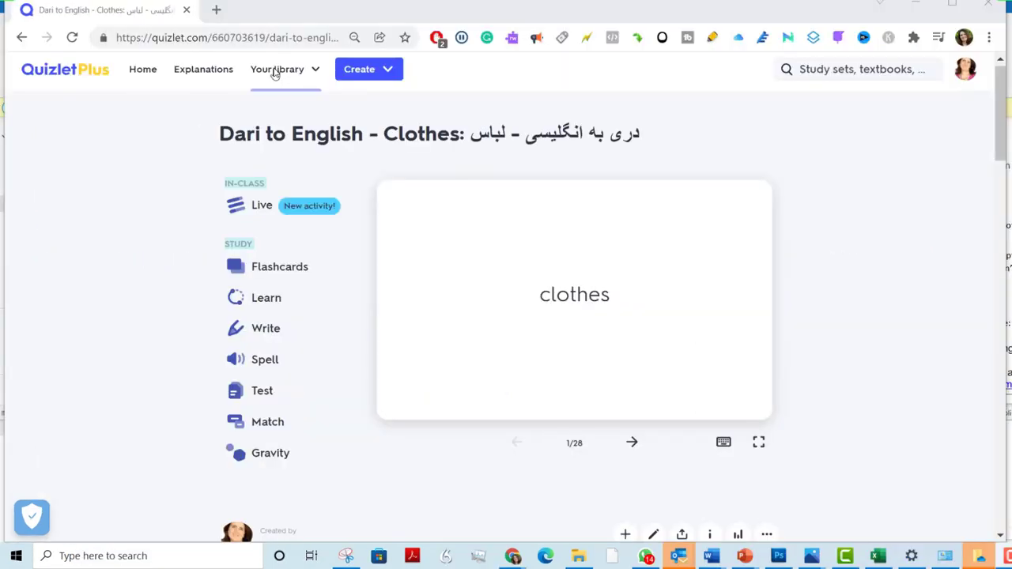
# Open the library's overview of study sets, folders and classes
pyautogui.click(275, 71)
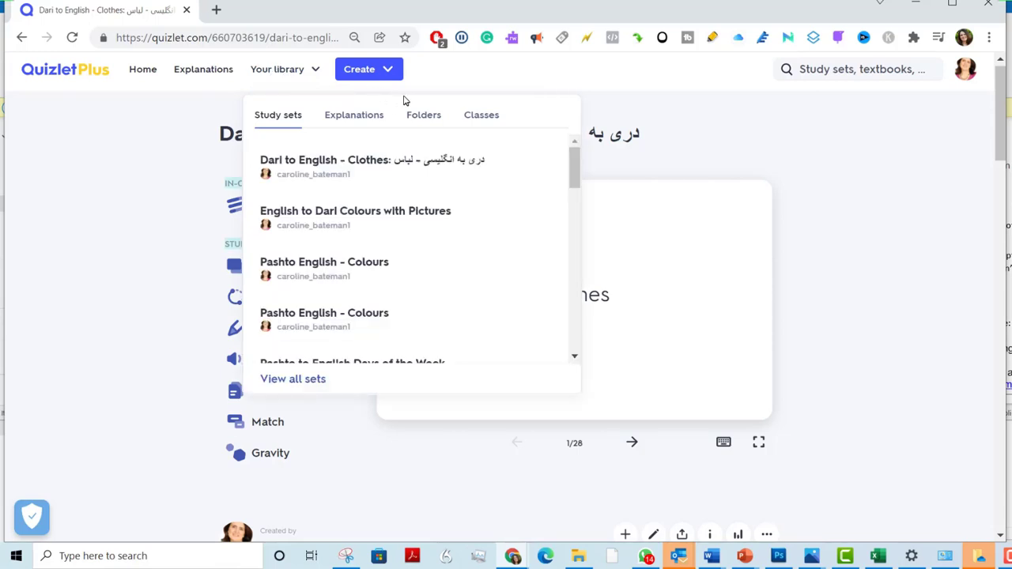